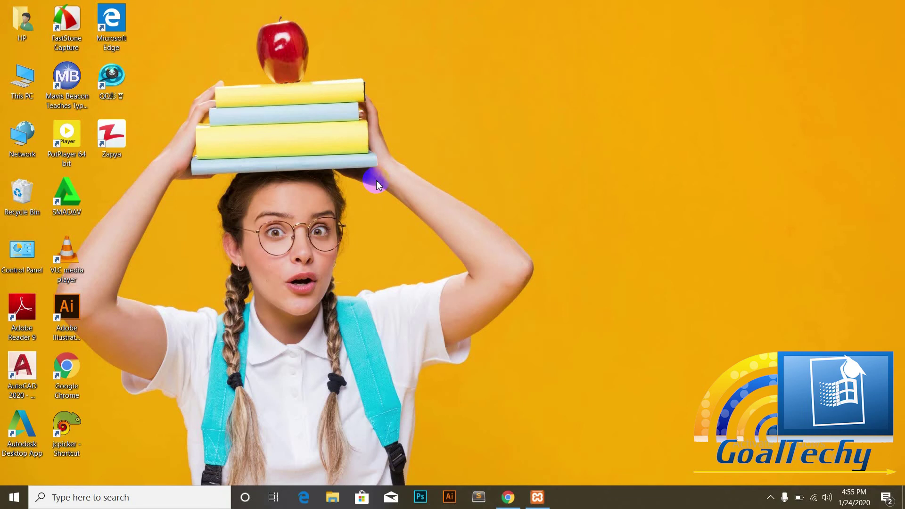
# Switch to Chrome and close the Add New Post, Media Library, Manage Themes and Customize pages, leaving the new post unsaved
pyautogui.click(507, 497)
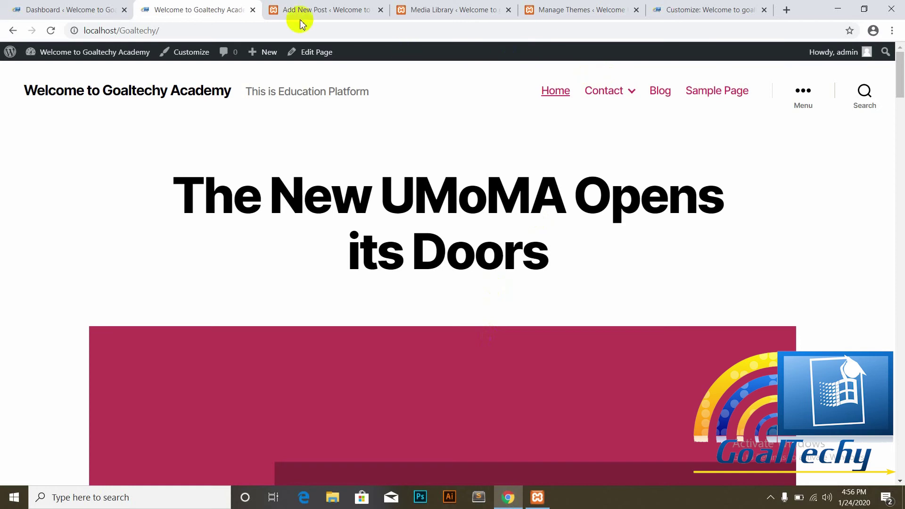
pyautogui.click(381, 11)
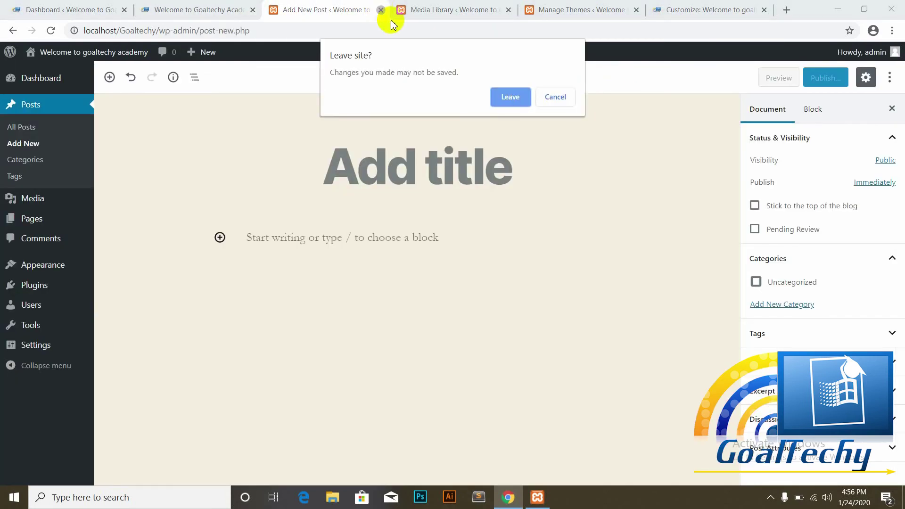
pyautogui.click(490, 97)
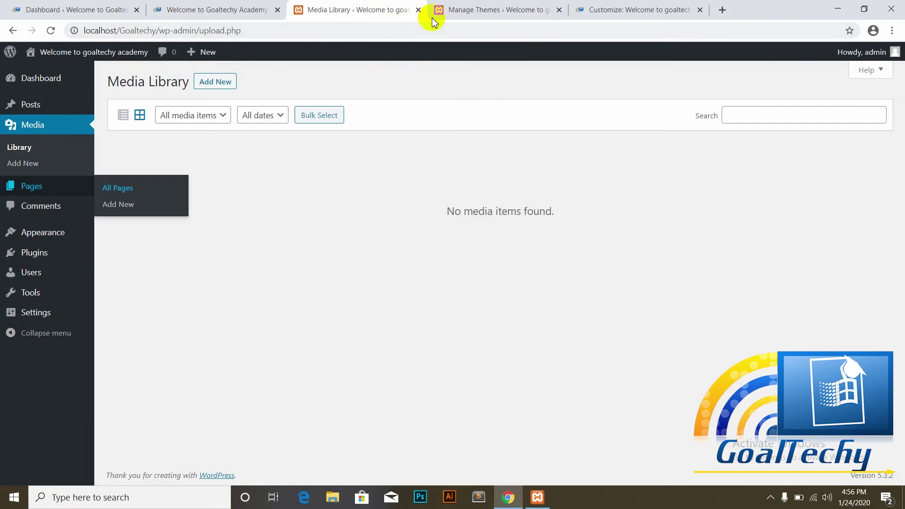
pyautogui.click(418, 10)
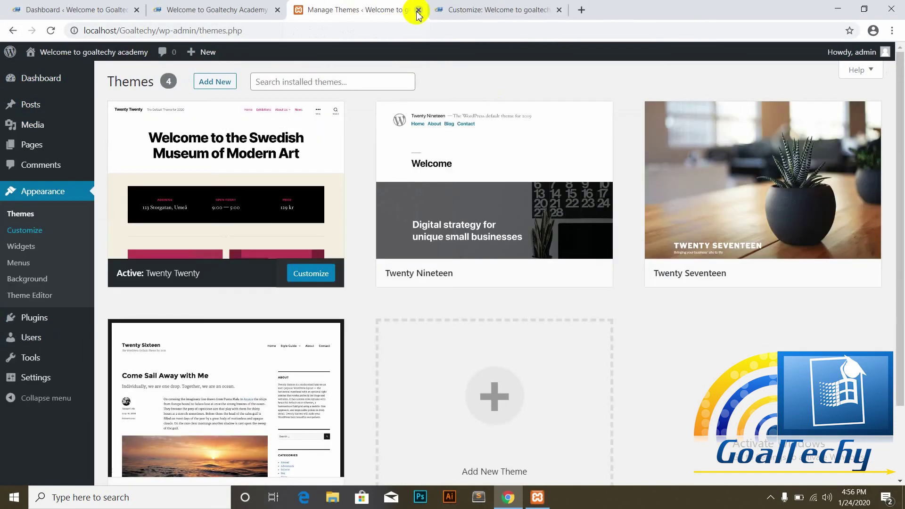
pyautogui.click(418, 10)
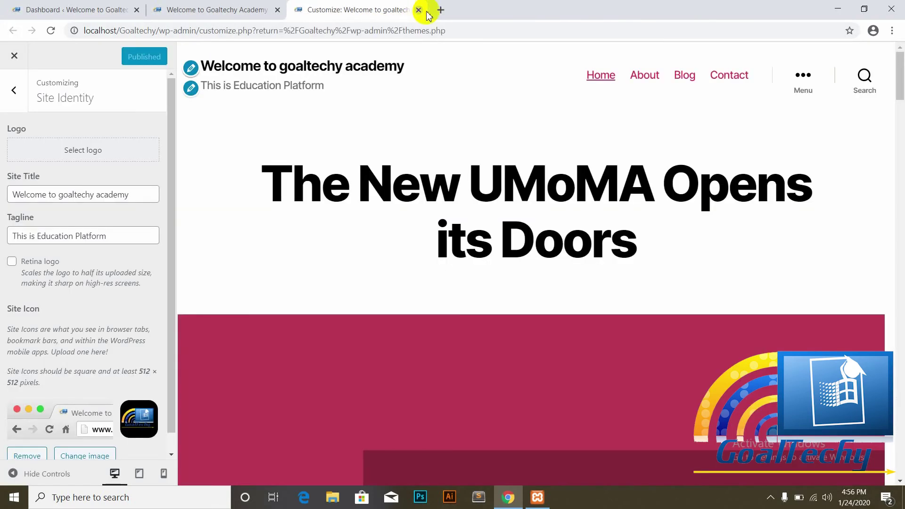
pyautogui.click(419, 11)
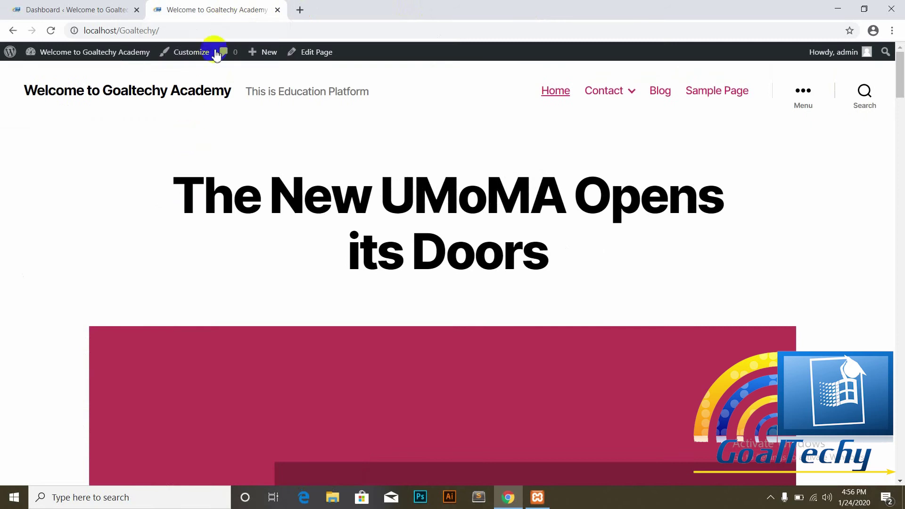
# Open the Themes management page from the WordPress dashboard of the Goaltechy site
pyautogui.click(57, 9)
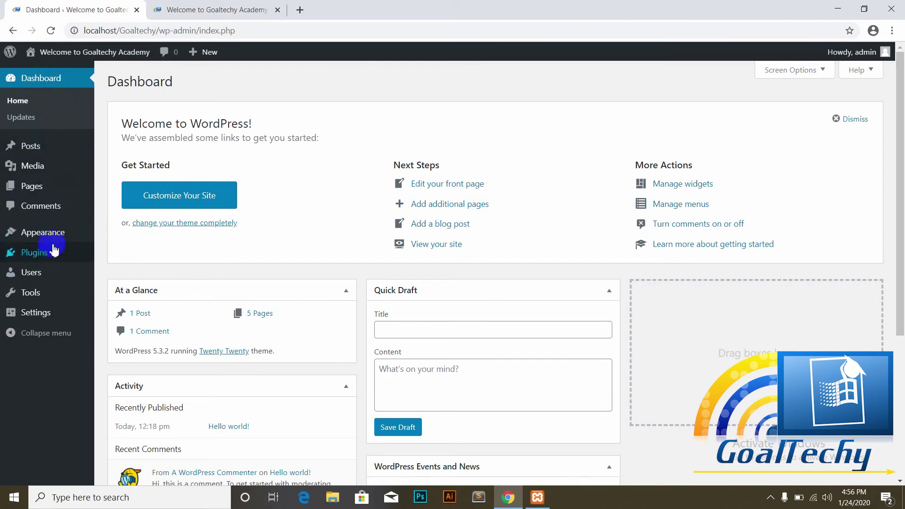
pyautogui.moveTo(37, 235)
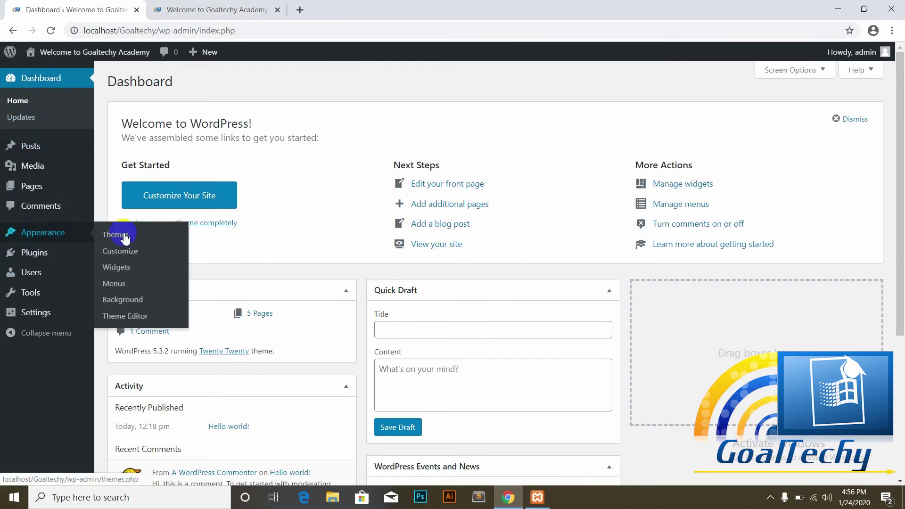
pyautogui.click(109, 239)
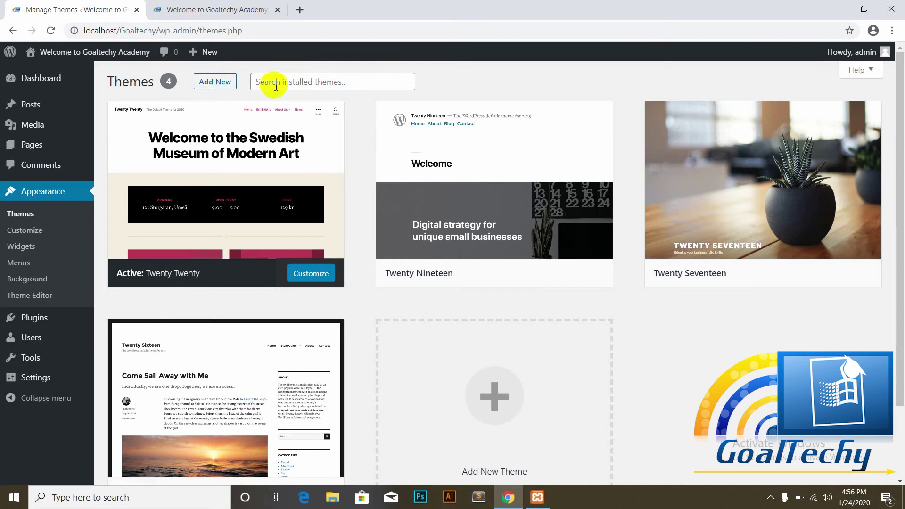
# Examine the installed themes, the search for installed themes and the options for adding a new theme
pyautogui.click(260, 84)
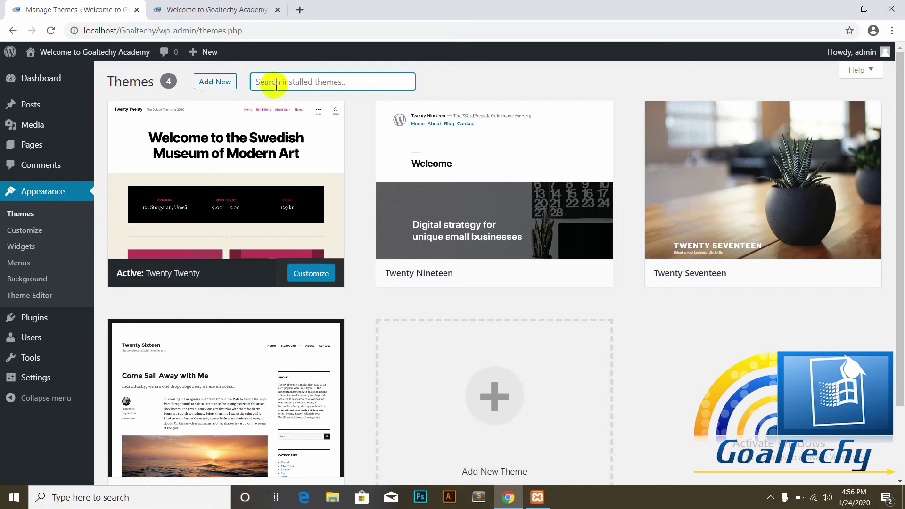
pyautogui.moveTo(313, 177)
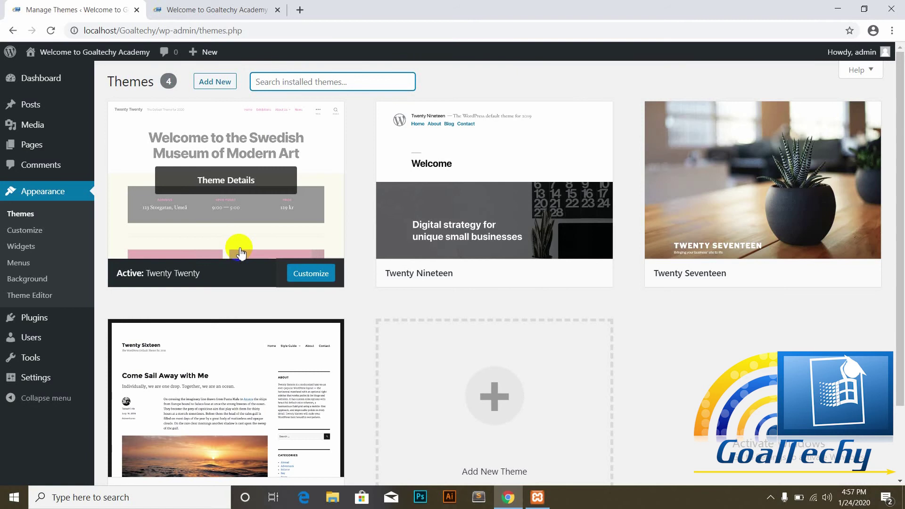
pyautogui.moveTo(296, 397)
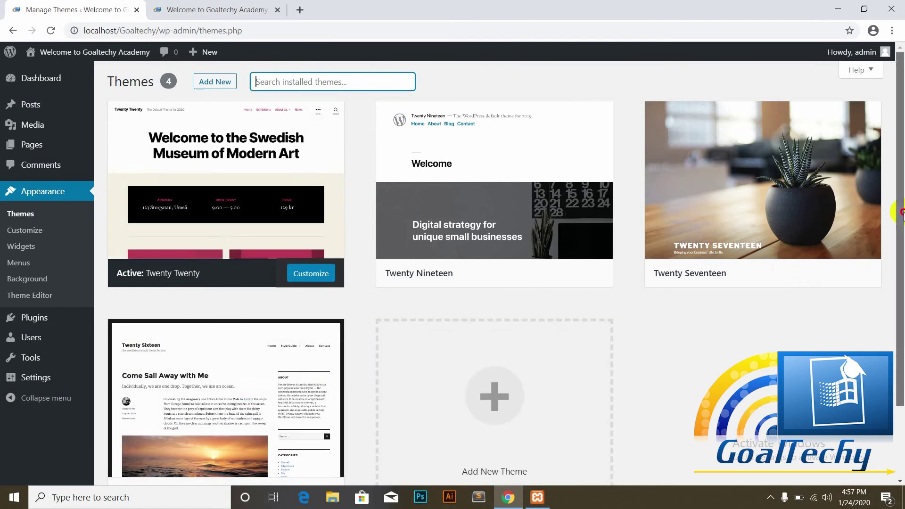
pyautogui.moveTo(897, 204); pyautogui.dragTo(901, 292)
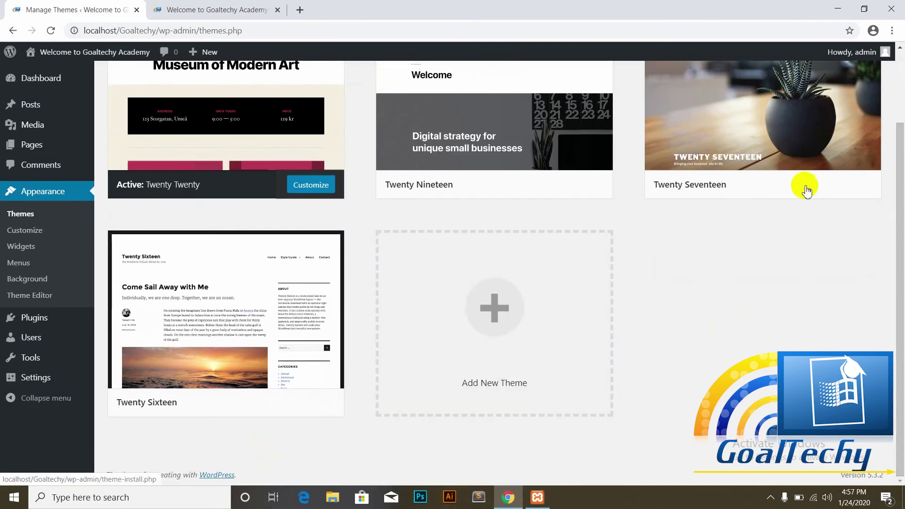
pyautogui.moveTo(774, 165)
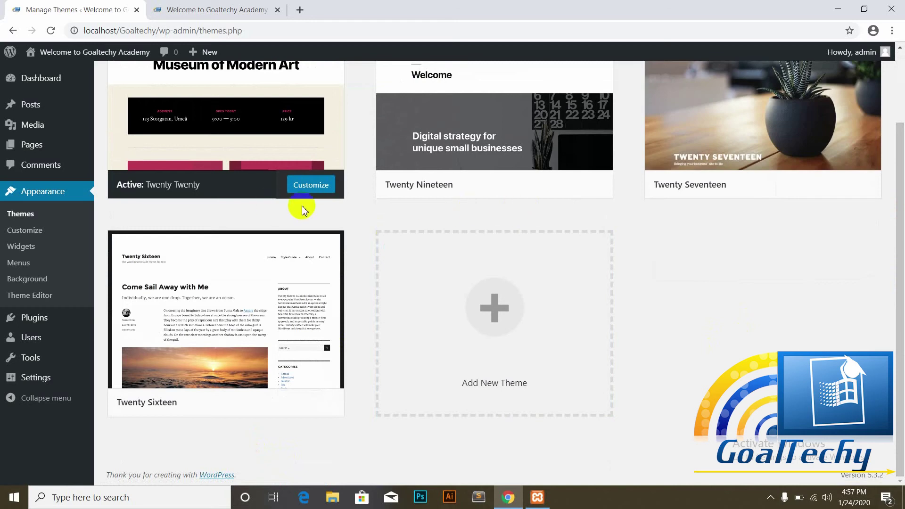
pyautogui.moveTo(900, 273); pyautogui.dragTo(898, 203)
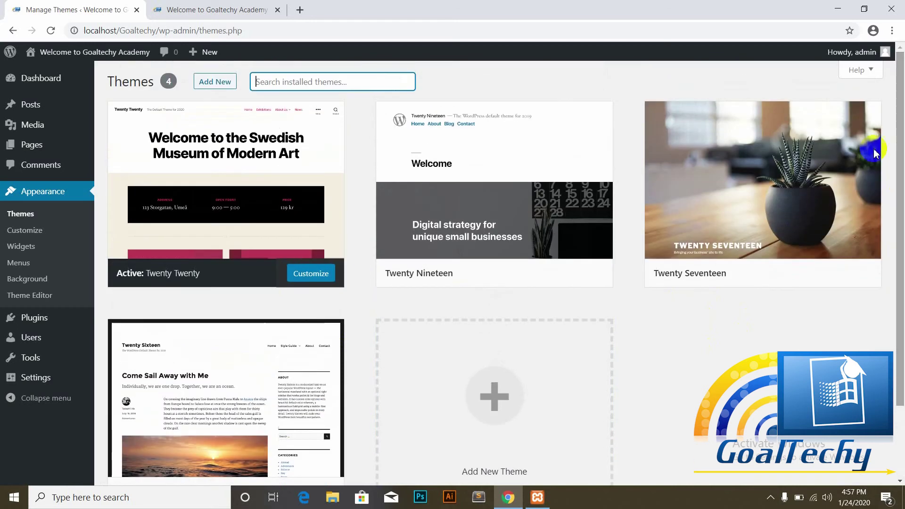
pyautogui.moveTo(263, 142)
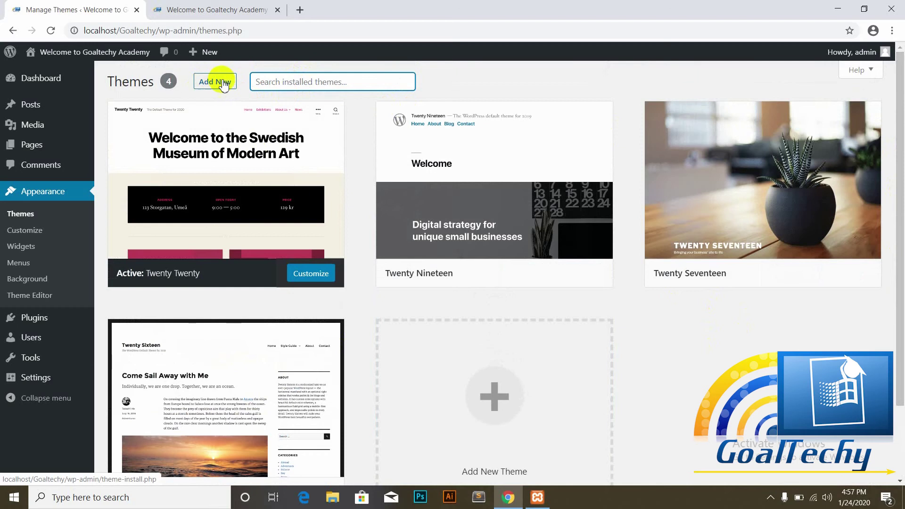
pyautogui.scroll(-2, 812, 279)
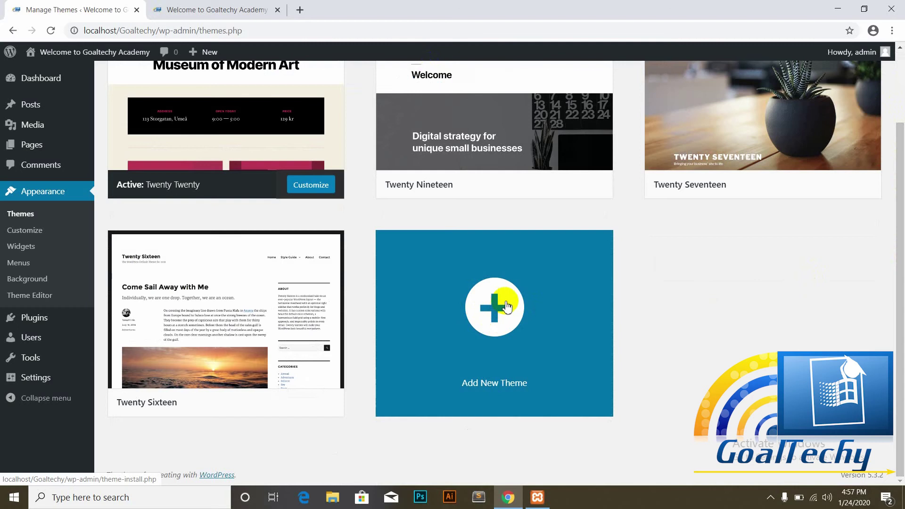
pyautogui.moveTo(897, 208); pyautogui.dragTo(899, 111)
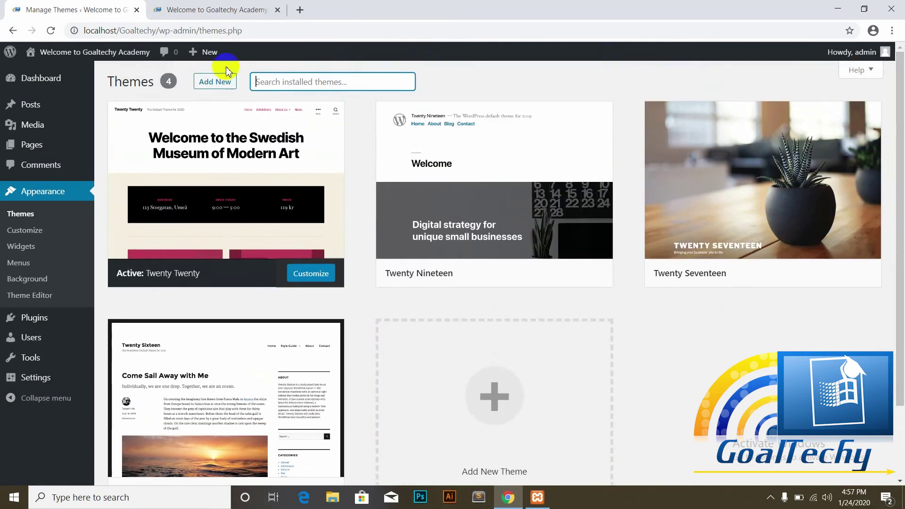
# Go to the Add Themes page and open the form for uploading a theme in .zip format
pyautogui.click(216, 83)
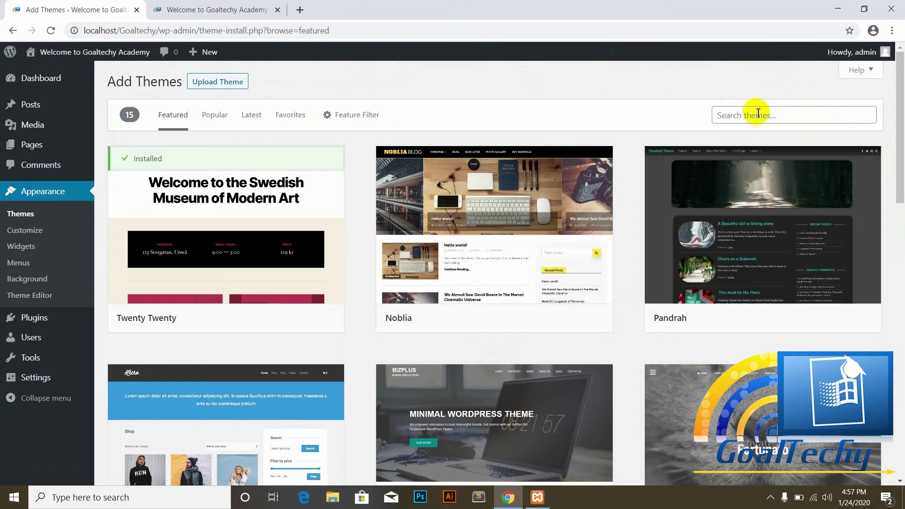
pyautogui.moveTo(901, 105)
pyautogui.mouseDown()
pyautogui.moveTo(901, 404)
pyautogui.moveTo(901, 93)
pyautogui.mouseUp()
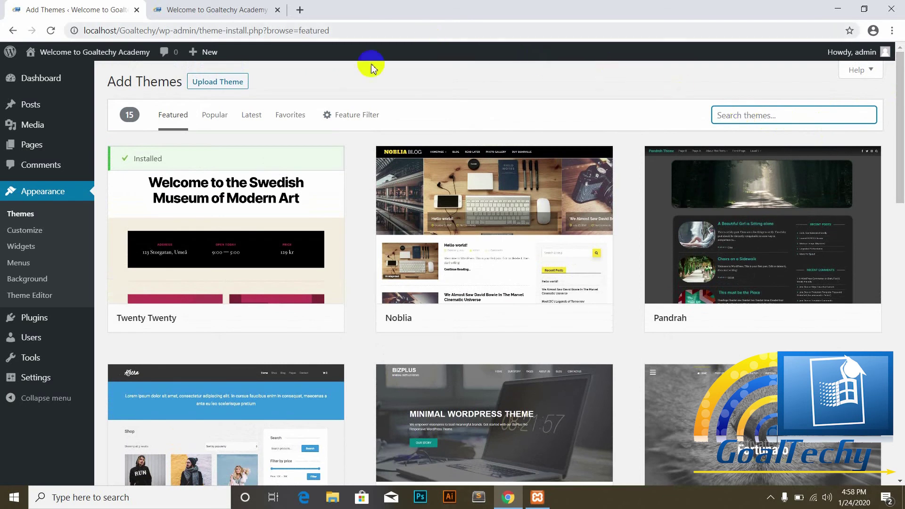
pyautogui.click(356, 76)
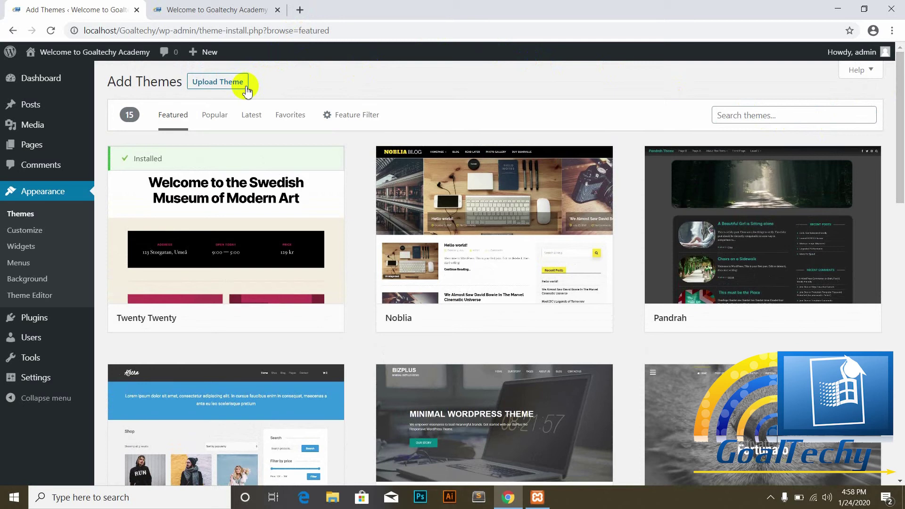
pyautogui.click(207, 84)
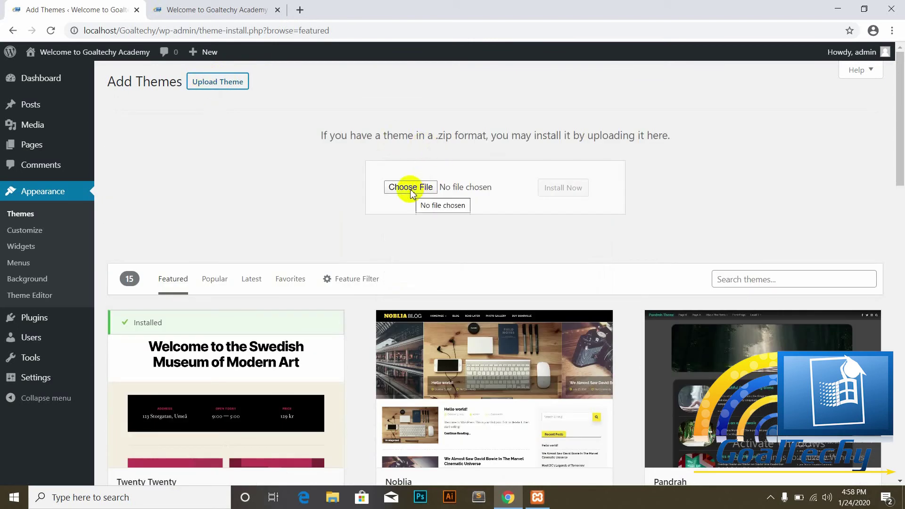
# Open the themeforest.net website in a new browser tab
pyautogui.click(299, 11)
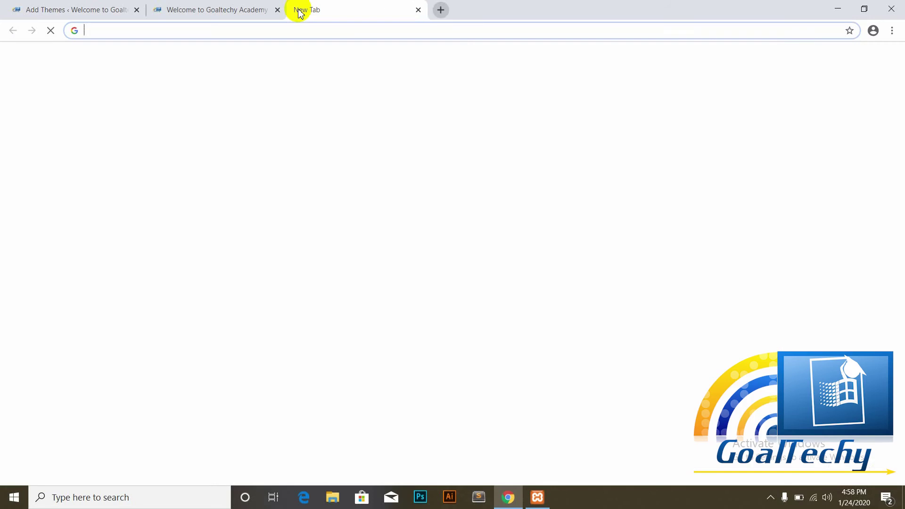
pyautogui.write('them')
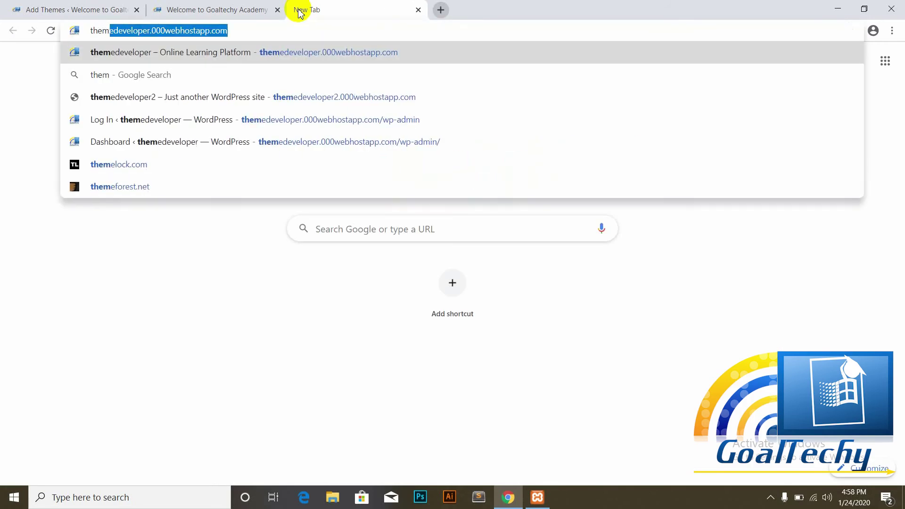
pyautogui.write('efo')
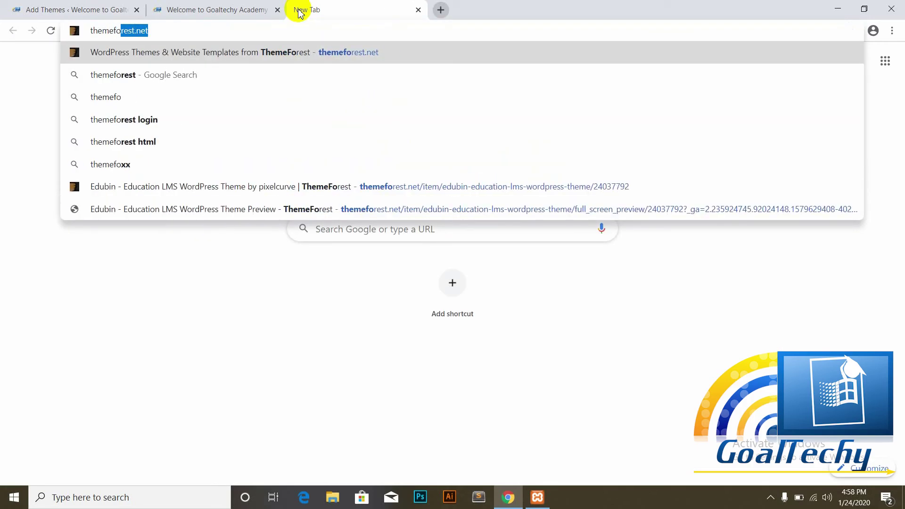
pyautogui.write('rest')
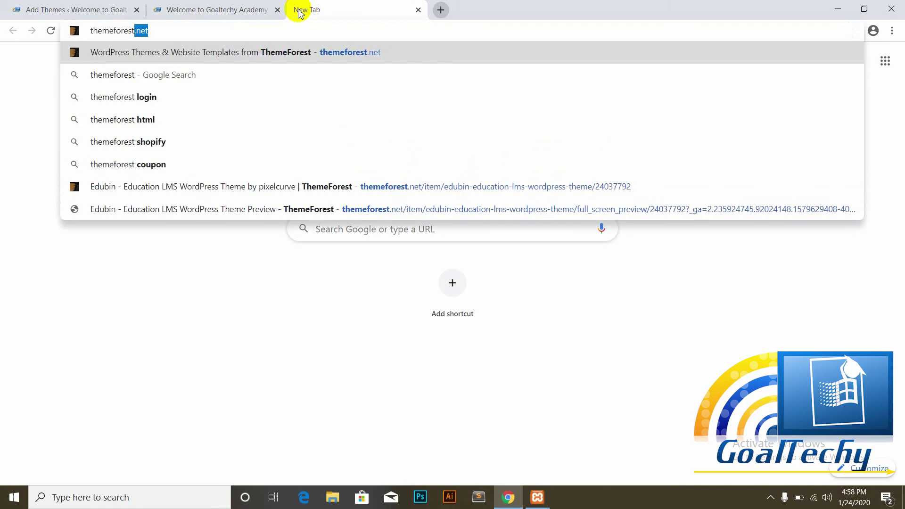
pyautogui.write('.net')
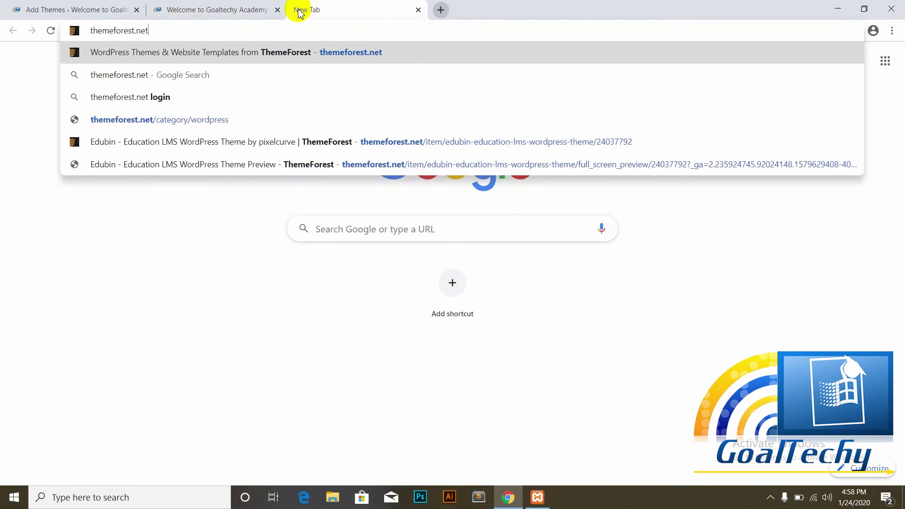
pyautogui.press('Return')
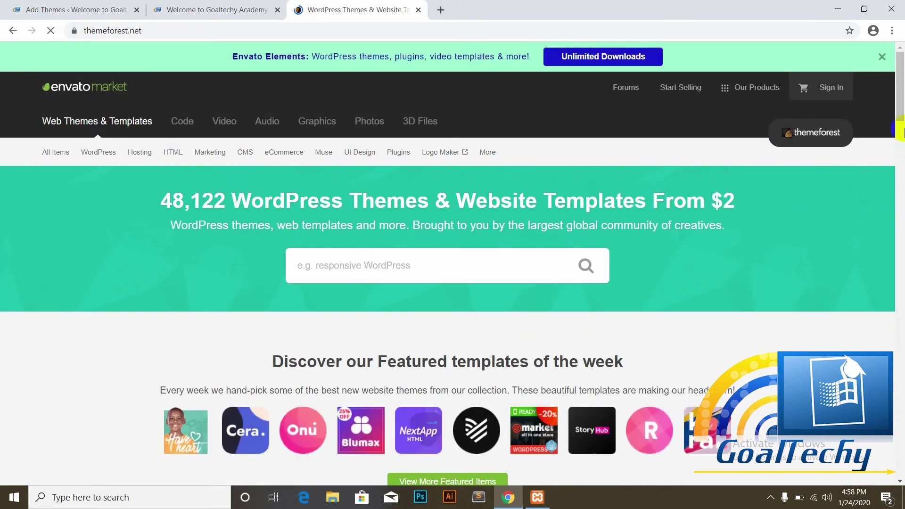
# Search ThemeForest for "ecommerce" and look through the themes found
pyautogui.moveTo(901, 109)
pyautogui.mouseDown()
pyautogui.moveTo(901, 164)
pyautogui.moveTo(900, 110)
pyautogui.mouseUp()
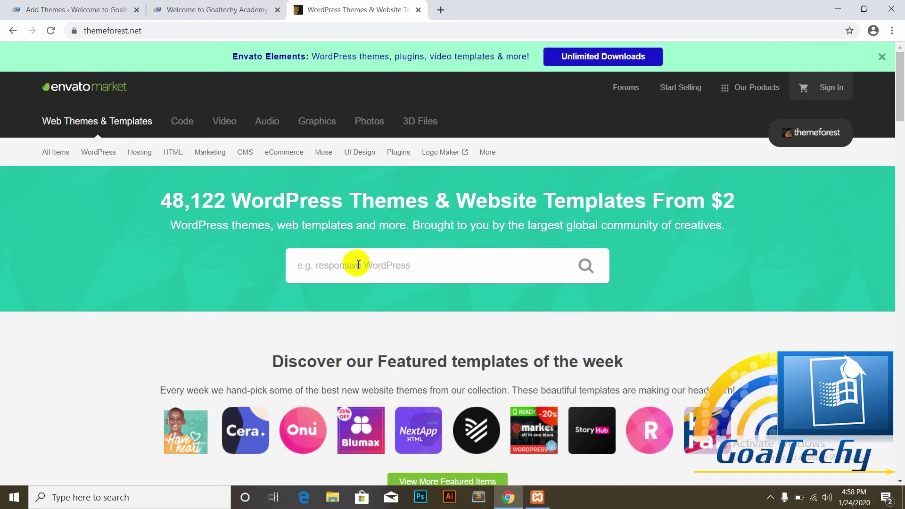
pyautogui.write('e')
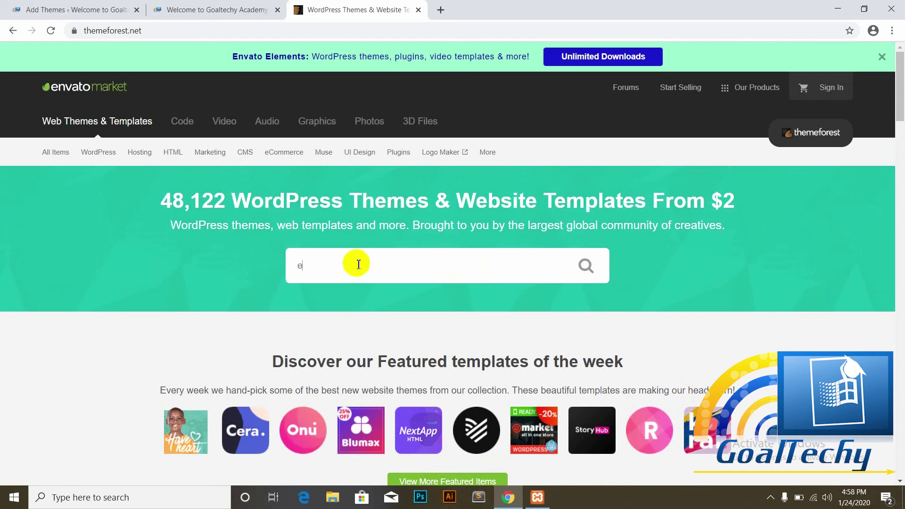
pyautogui.write('commerce')
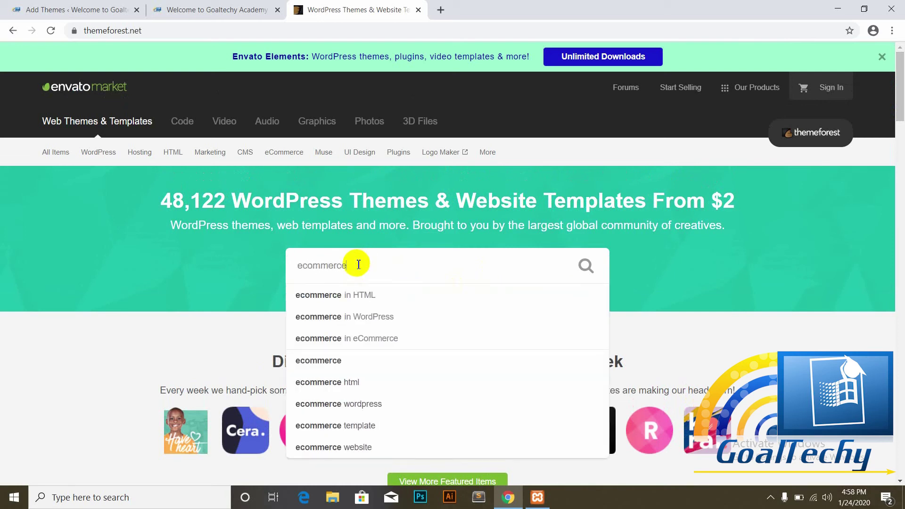
pyautogui.press('Return')
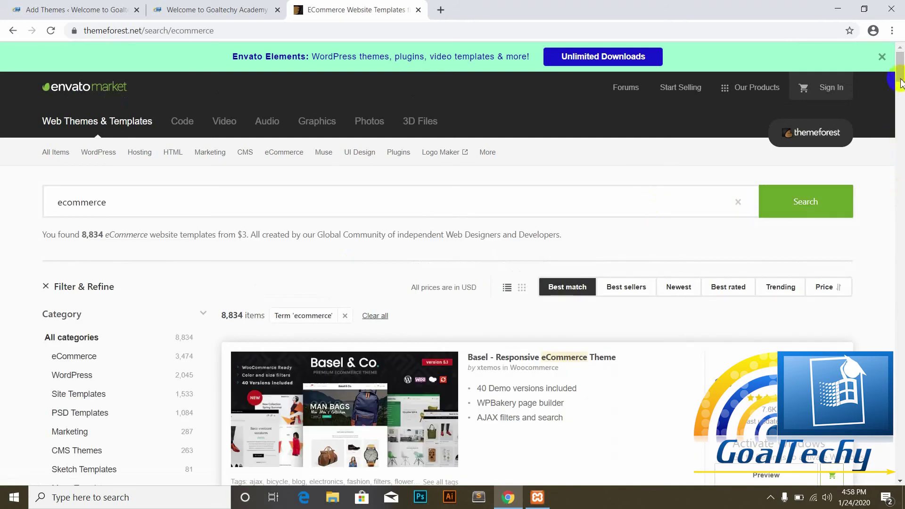
pyautogui.moveTo(901, 74); pyautogui.dragTo(901, 105)
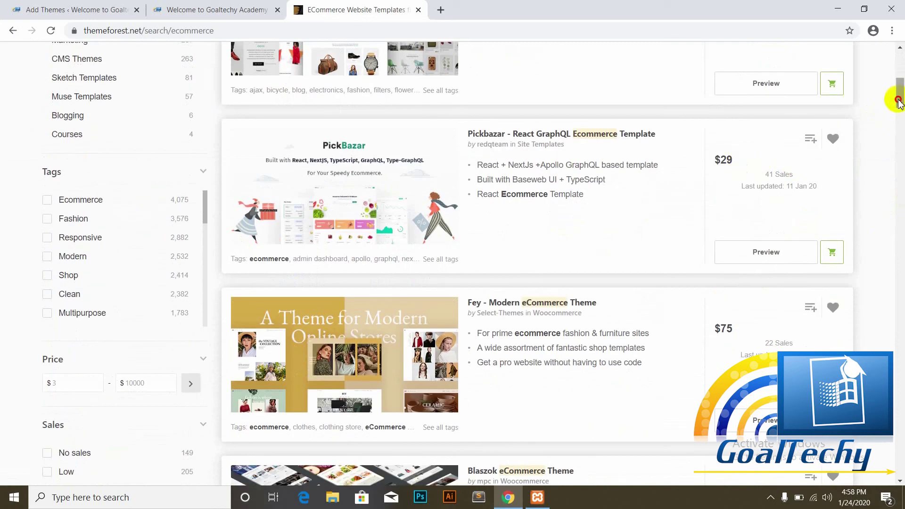
pyautogui.moveTo(898, 97); pyautogui.dragTo(872, 80)
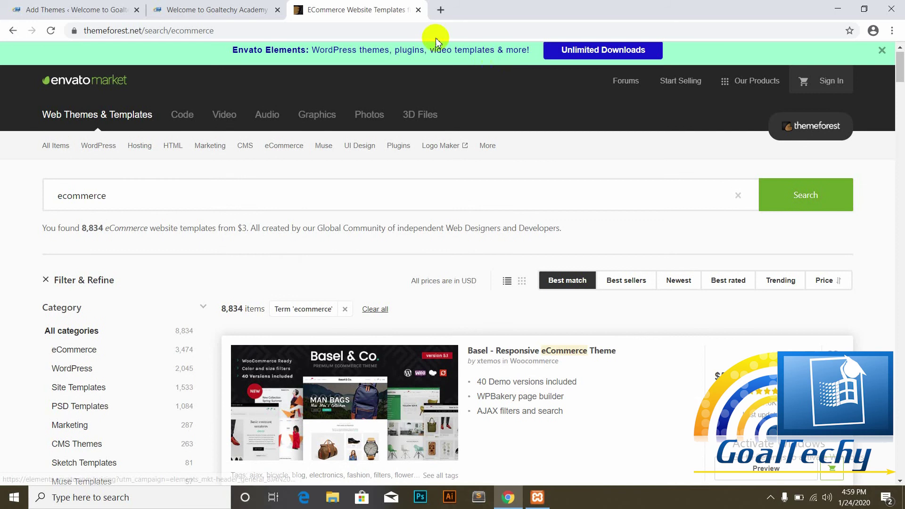
pyautogui.moveTo(340, 174)
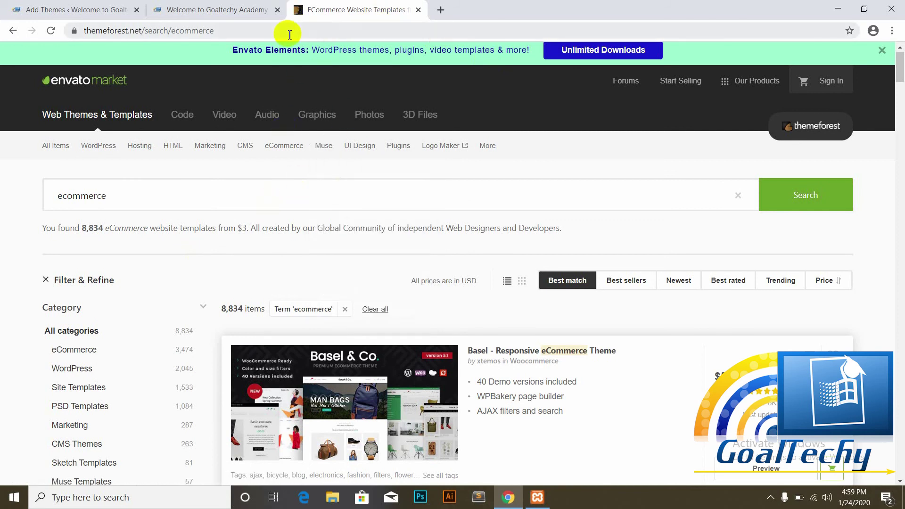
# Return to the local site's Add Themes page in WordPress and search the themes for "astra"
pyautogui.click(227, 7)
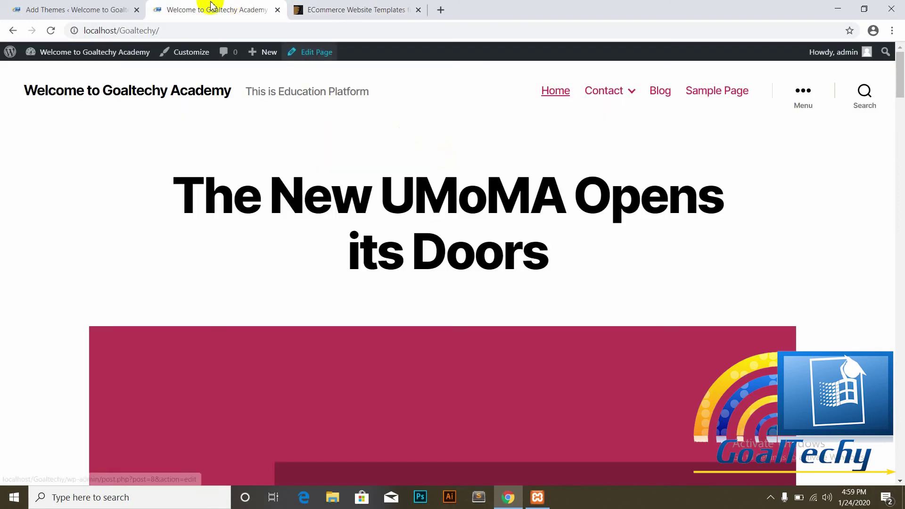
pyautogui.click(54, 8)
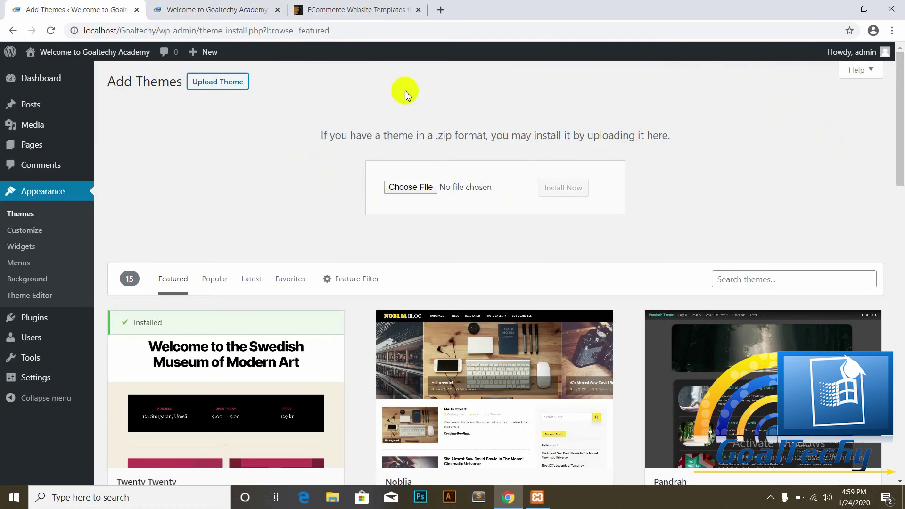
pyautogui.click(31, 216)
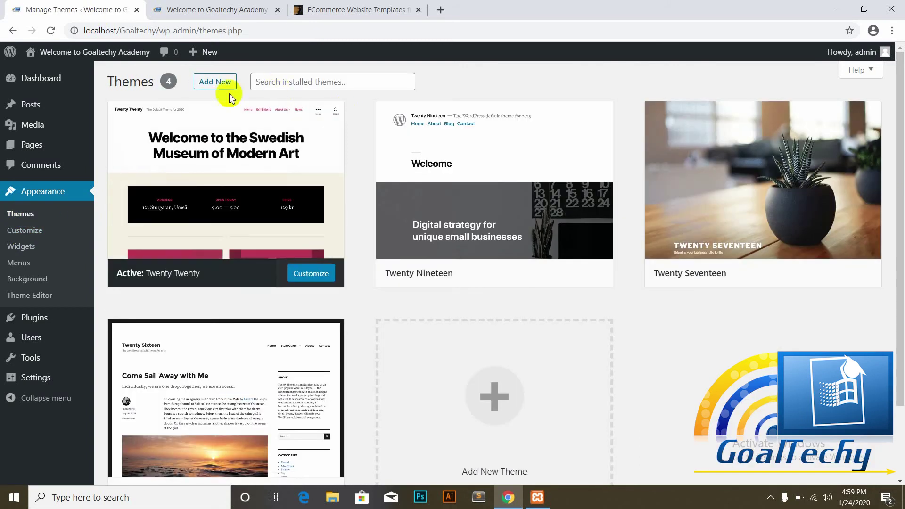
pyautogui.click(211, 83)
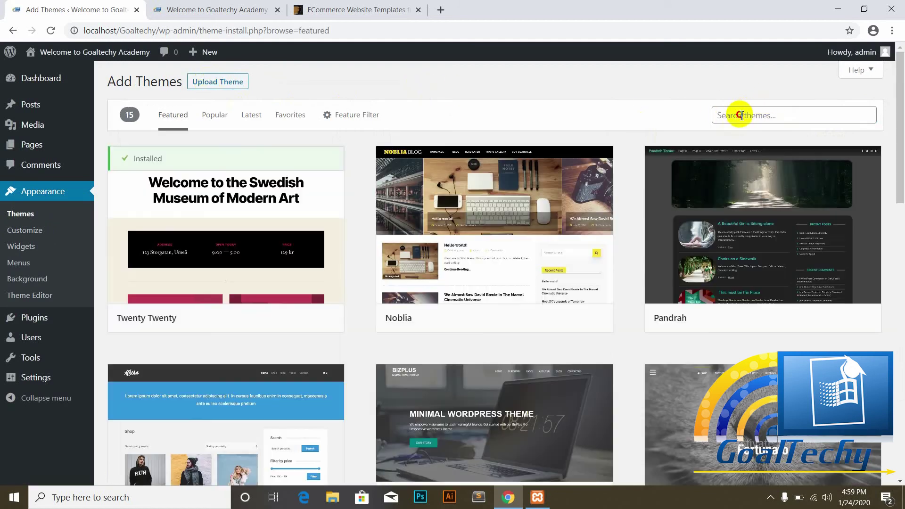
pyautogui.click(740, 115)
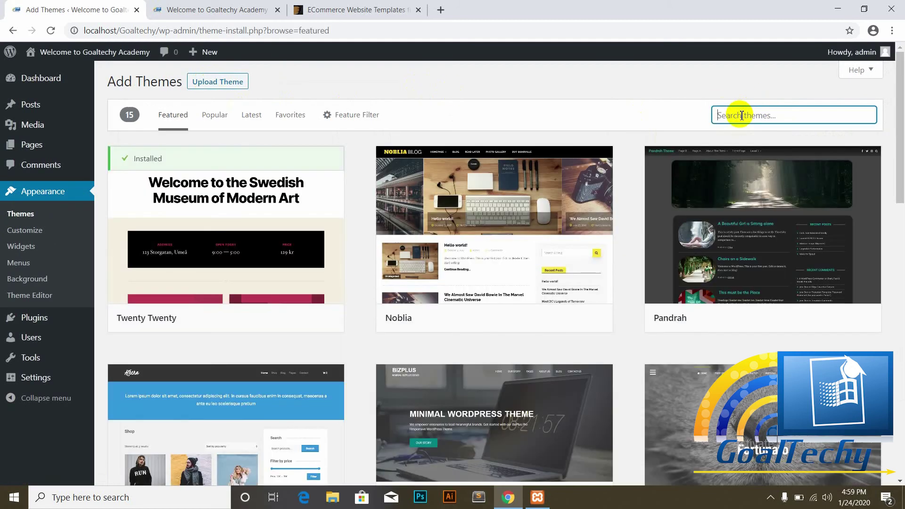
pyautogui.write('astra')
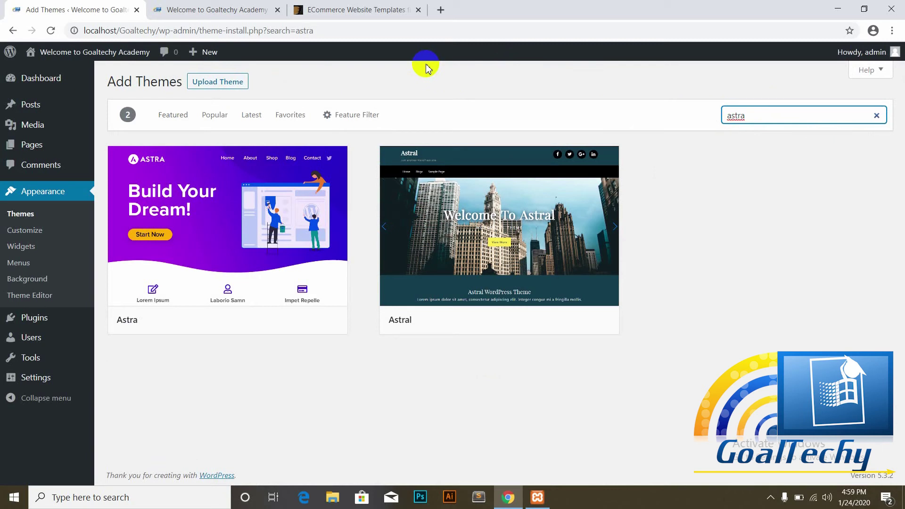
# Examine the Astra and Astral themes in the search results and the preview and install options they offer
pyautogui.moveTo(176, 241)
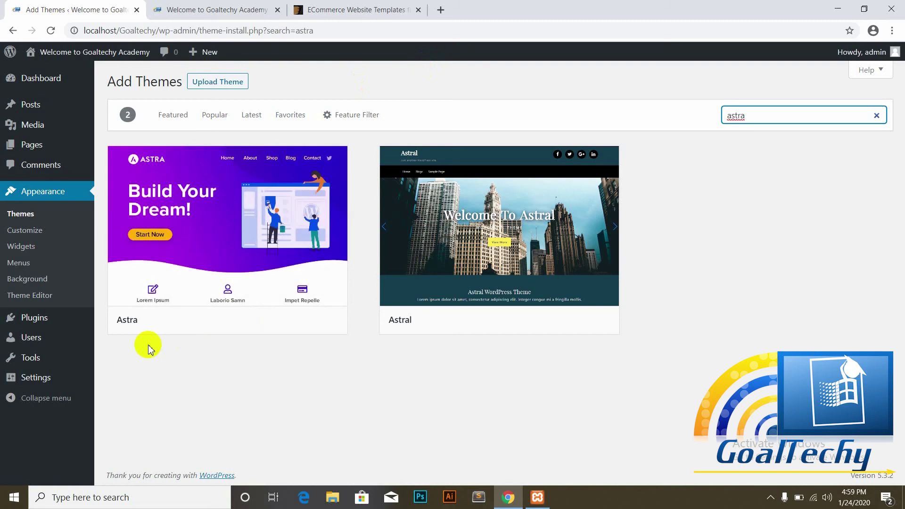
pyautogui.moveTo(208, 228)
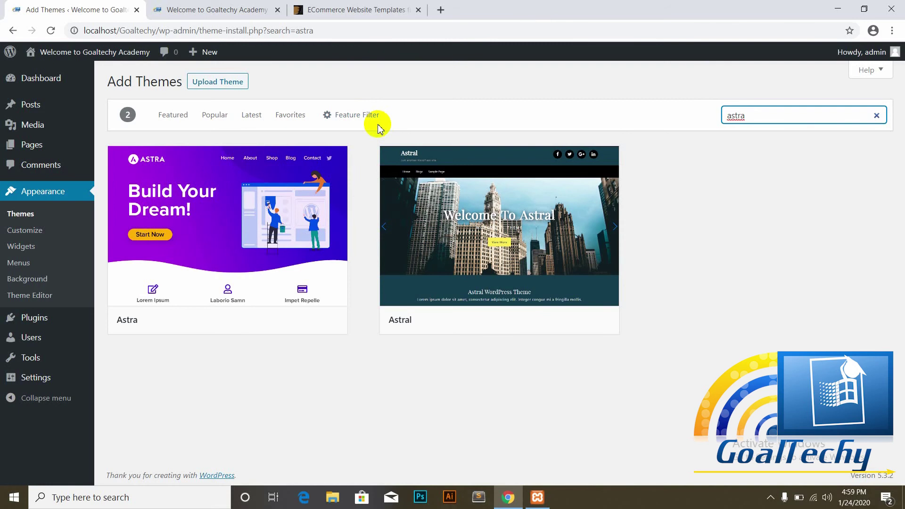
pyautogui.moveTo(256, 226)
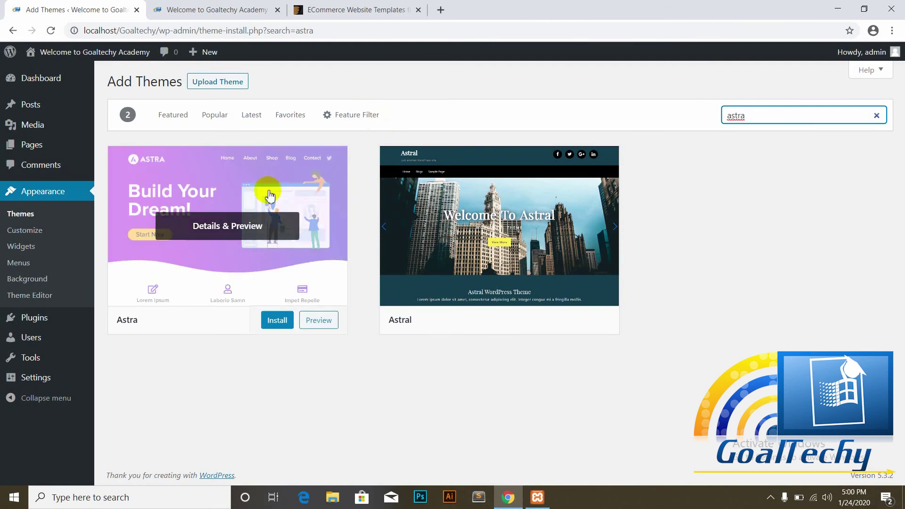
pyautogui.moveTo(430, 200)
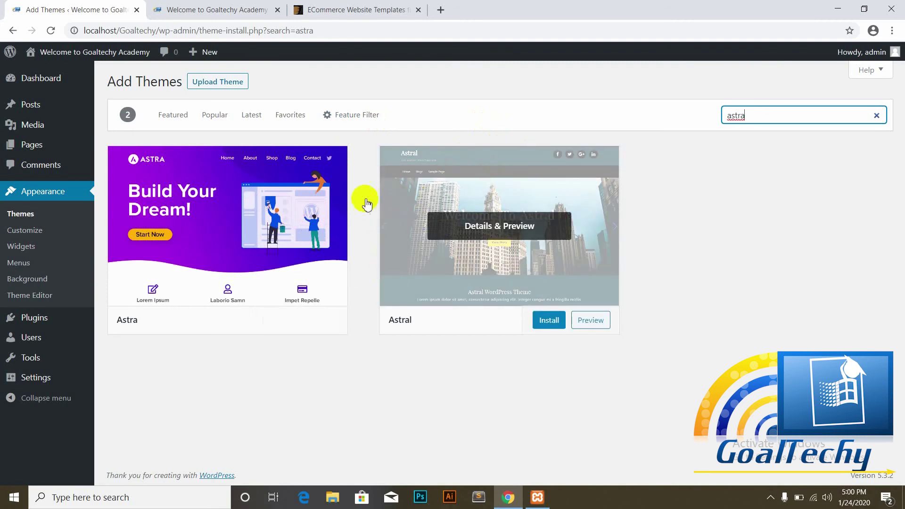
pyautogui.moveTo(220, 197)
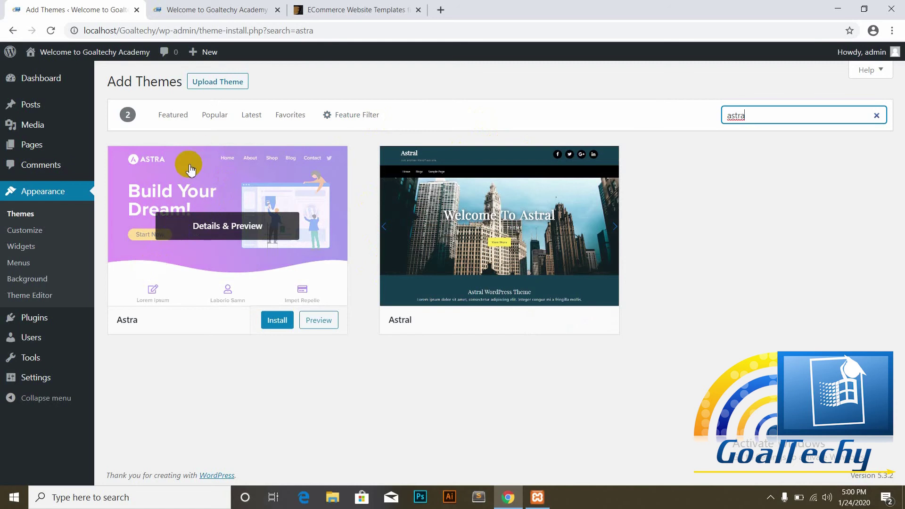
pyautogui.click(217, 222)
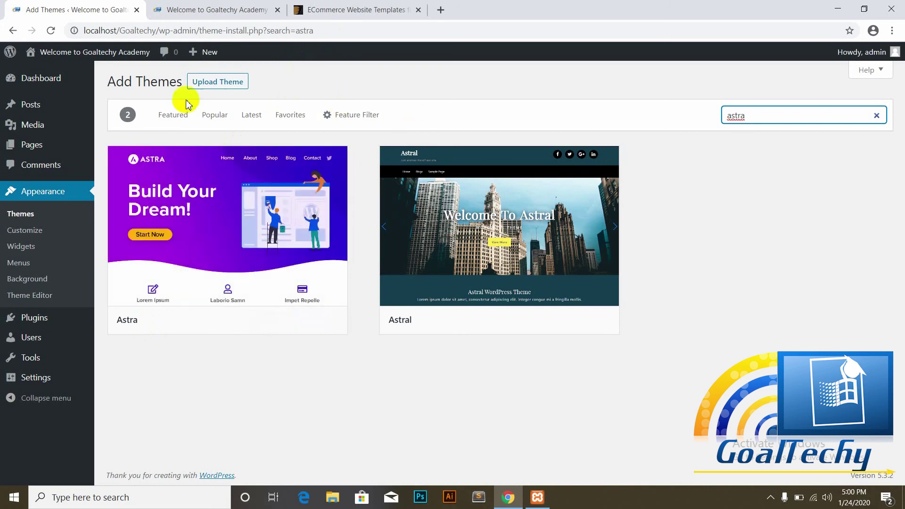
pyautogui.click(33, 213)
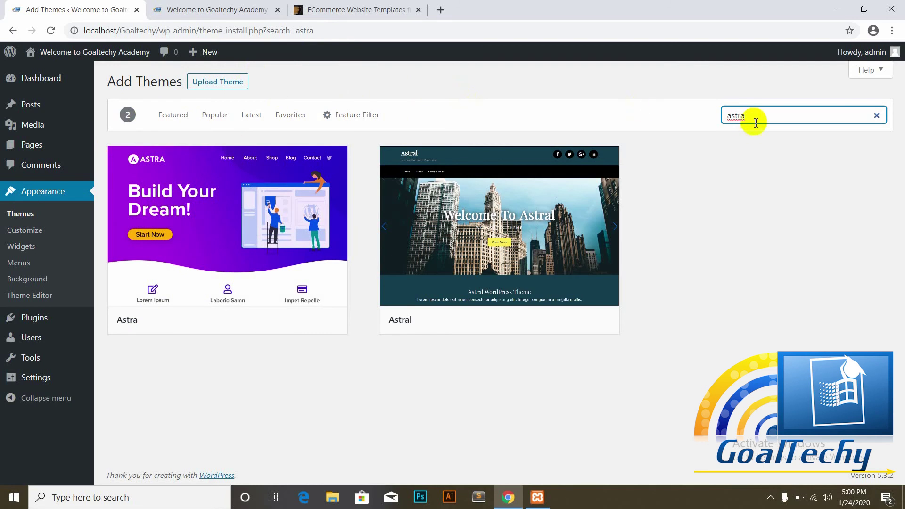
pyautogui.moveTo(259, 260)
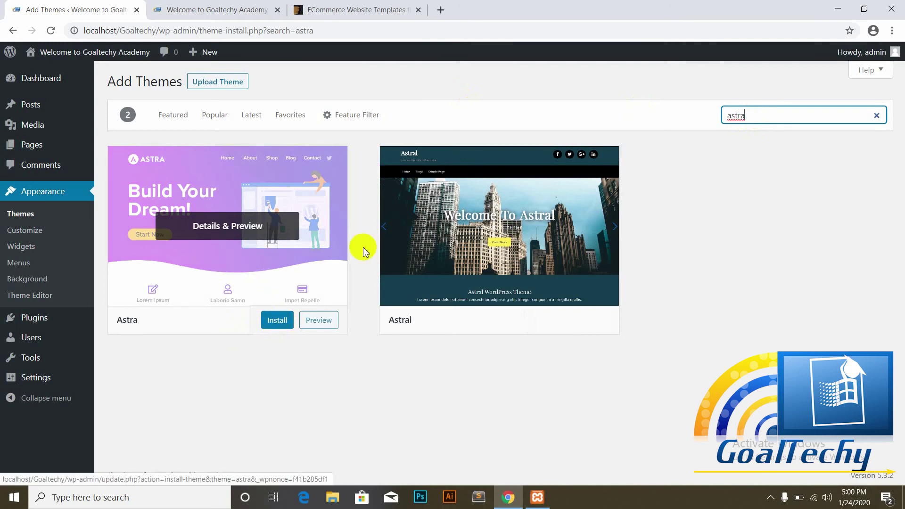
# Open the example website bandhig.000webhostapp.com in a new browser tab
pyautogui.click(441, 13)
pyautogui.write('ban')
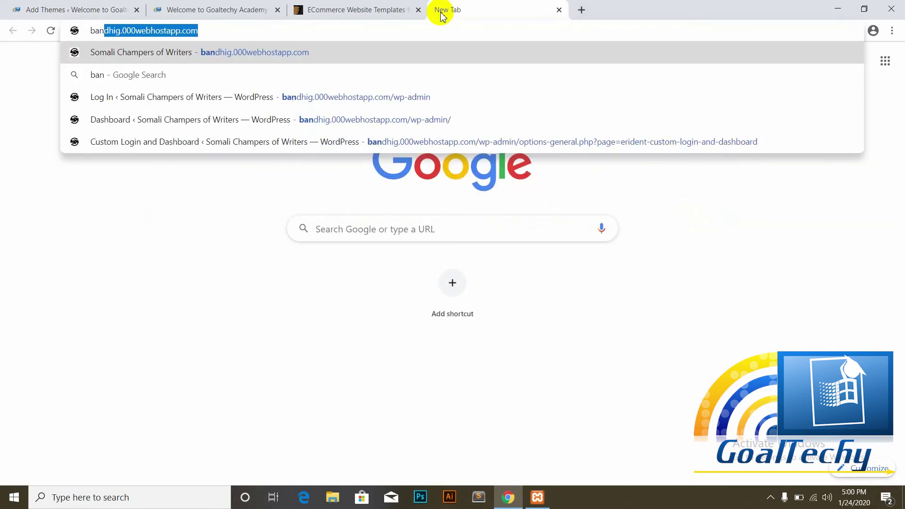
pyautogui.write('dnhig')
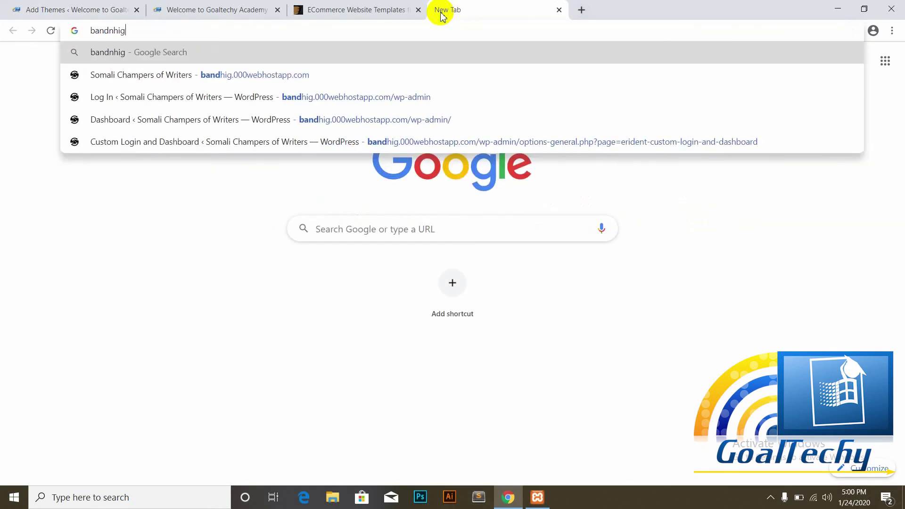
pyautogui.press('BackSpace')
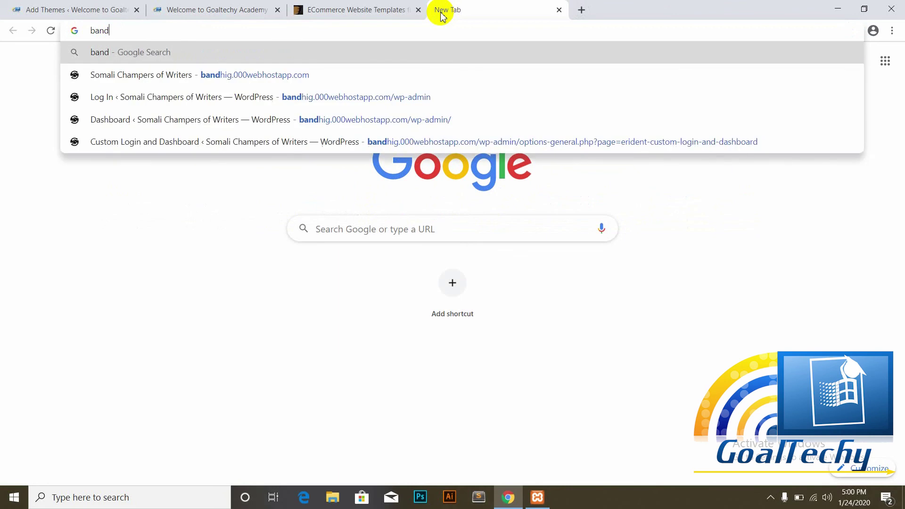
pyautogui.write('hig')
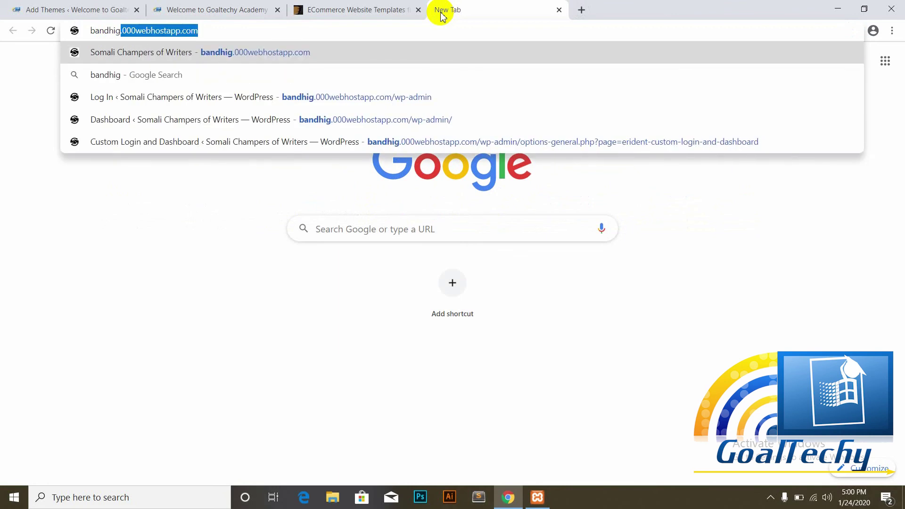
pyautogui.write('.000')
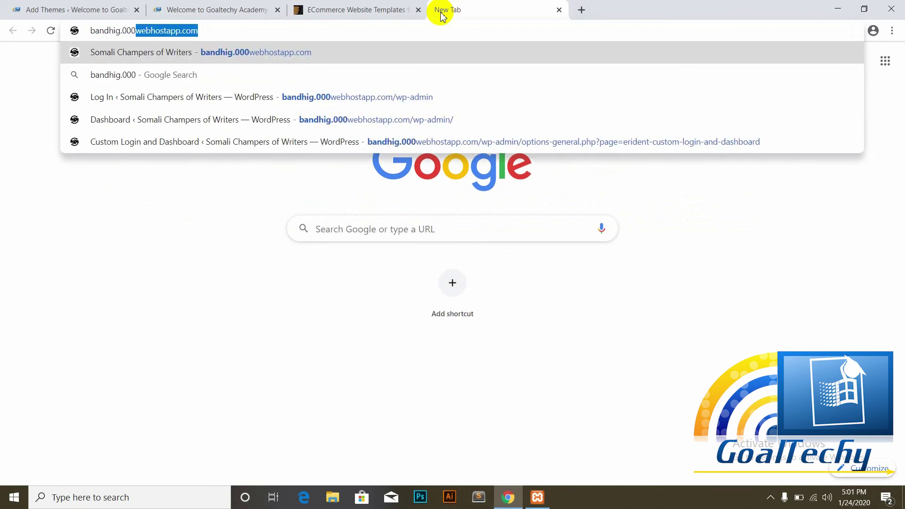
pyautogui.write('webh')
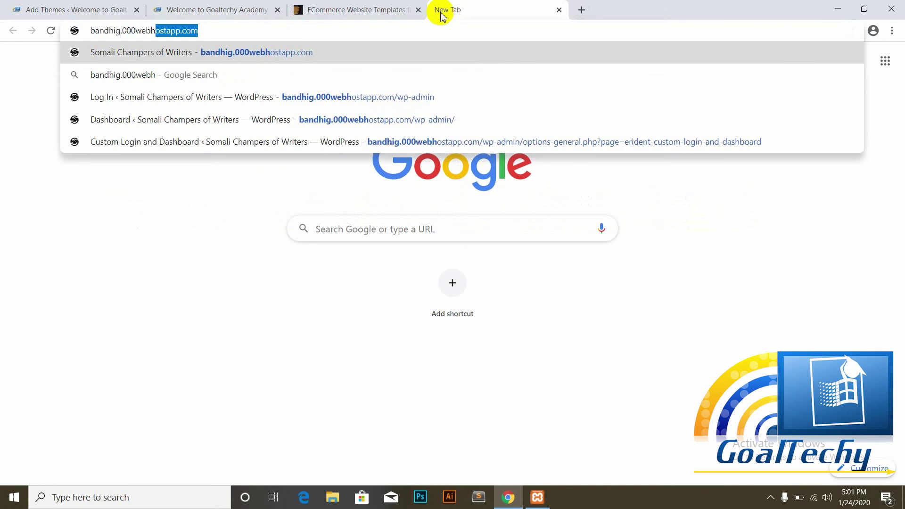
pyautogui.write('ostapp')
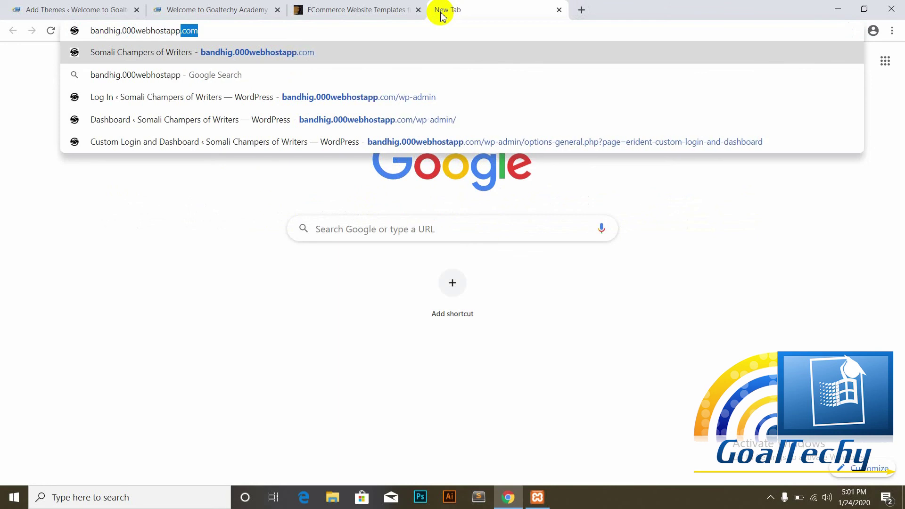
pyautogui.write('.com')
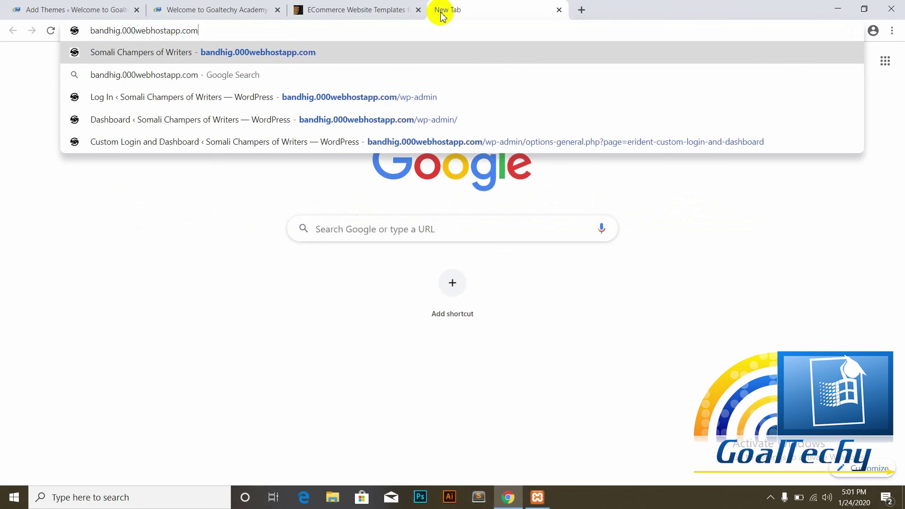
pyautogui.press('Return')
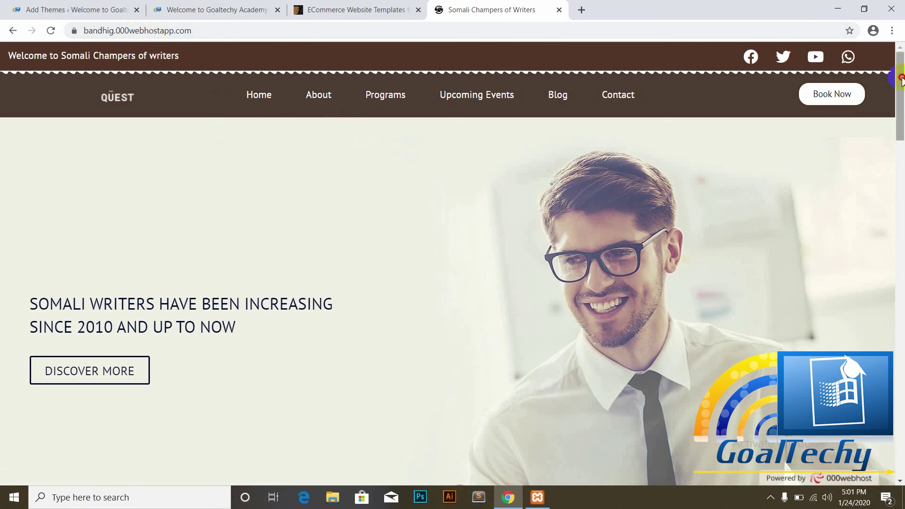
# Look through the example website's home page from the header banner through the programs and blog sections to the footer
pyautogui.moveTo(901, 81); pyautogui.dragTo(898, 323)
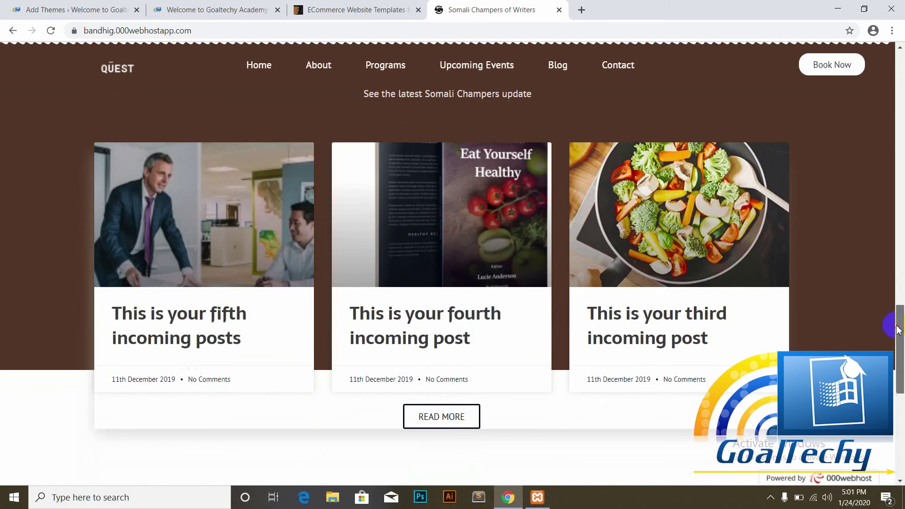
pyautogui.click(770, 497)
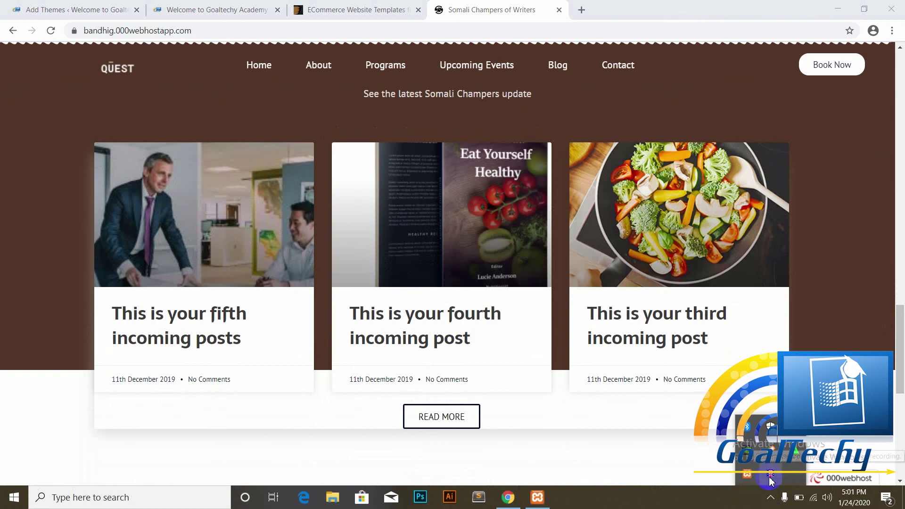
pyautogui.click(770, 479)
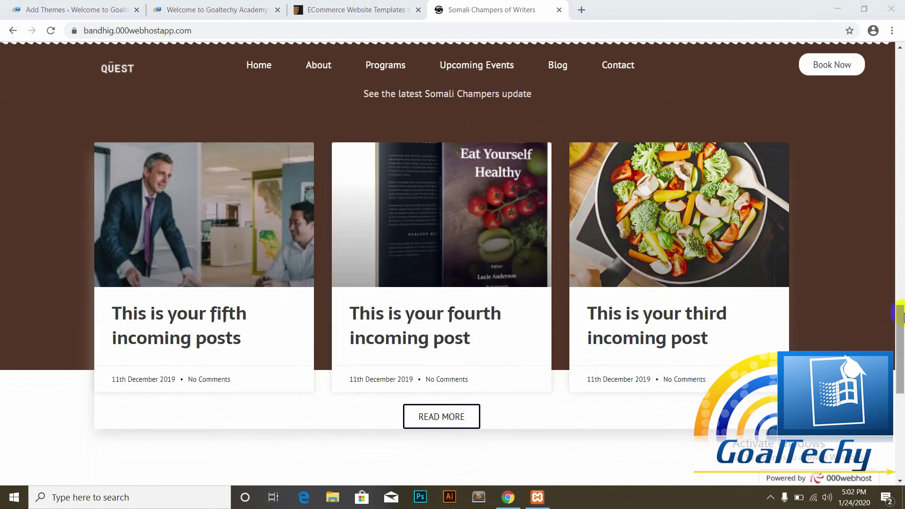
pyautogui.moveTo(901, 316); pyautogui.dragTo(901, 419)
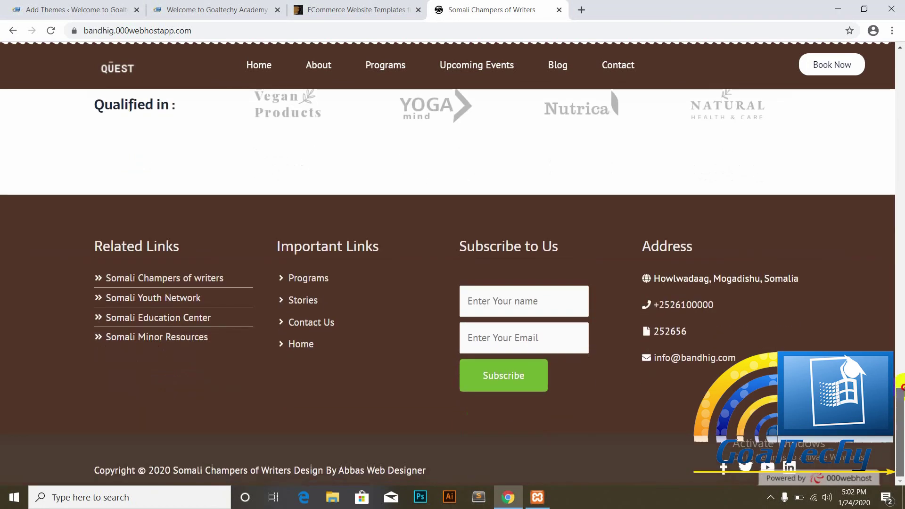
pyautogui.moveTo(901, 387); pyautogui.dragTo(901, 238)
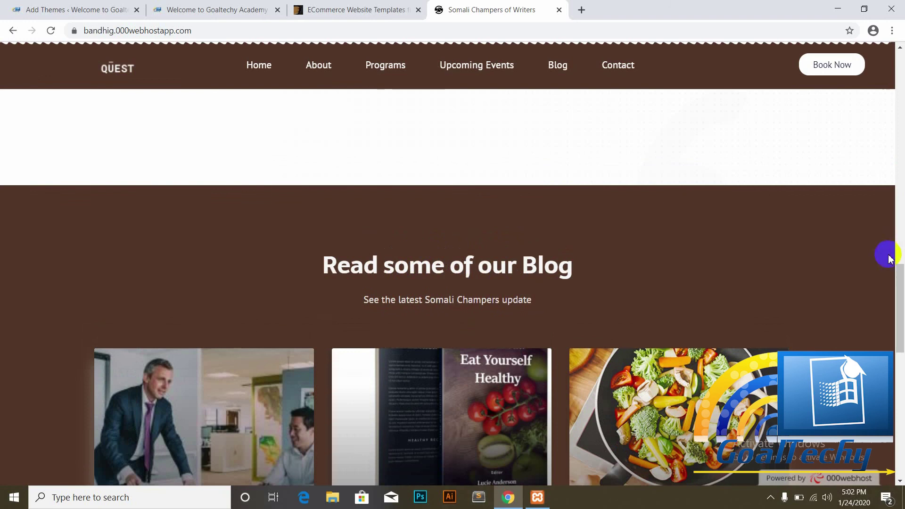
pyautogui.moveTo(897, 299); pyautogui.dragTo(901, 66)
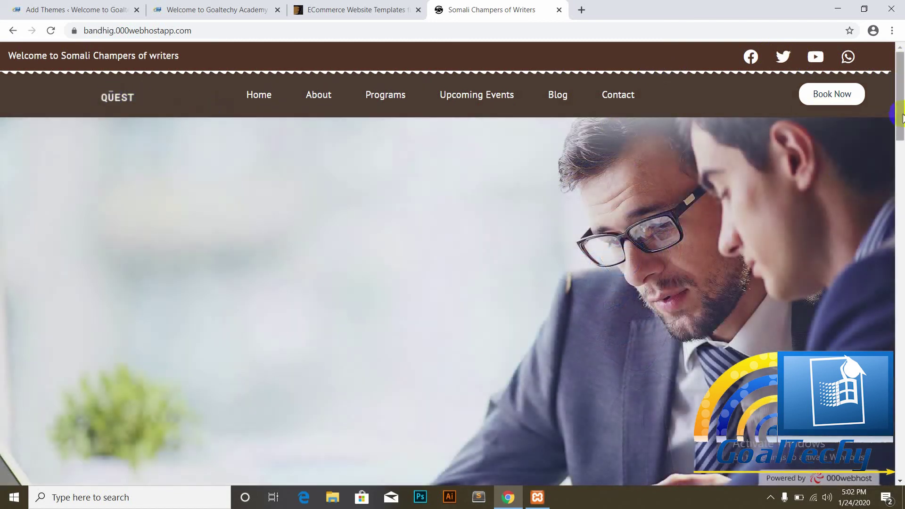
pyautogui.moveTo(901, 118); pyautogui.dragTo(901, 128)
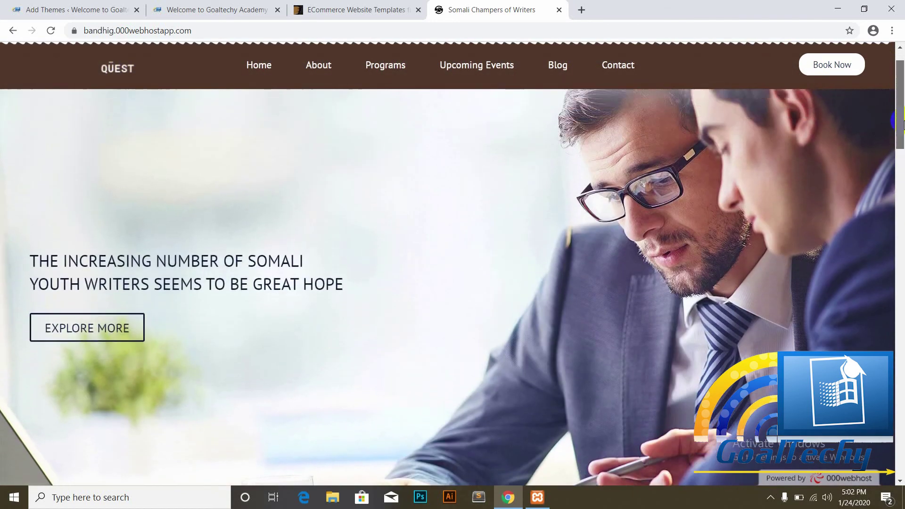
pyautogui.moveTo(900, 123); pyautogui.dragTo(900, 113)
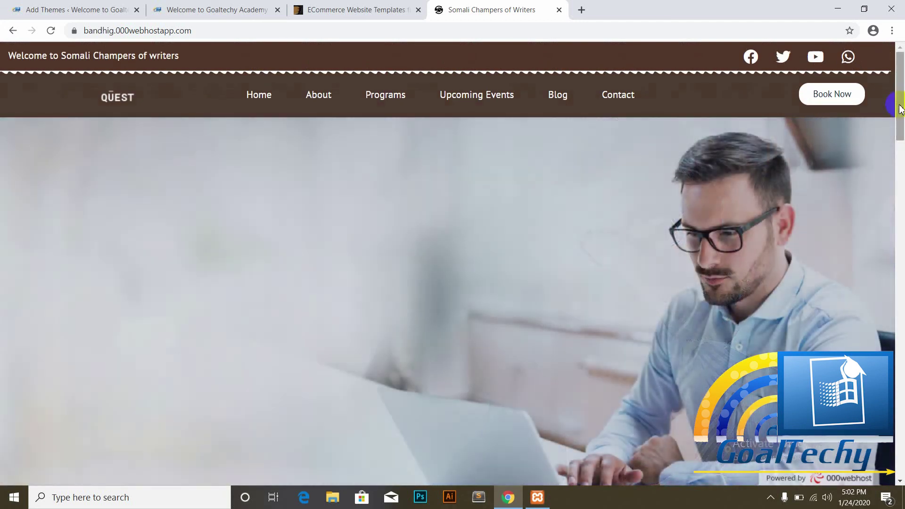
pyautogui.moveTo(901, 110); pyautogui.dragTo(900, 260)
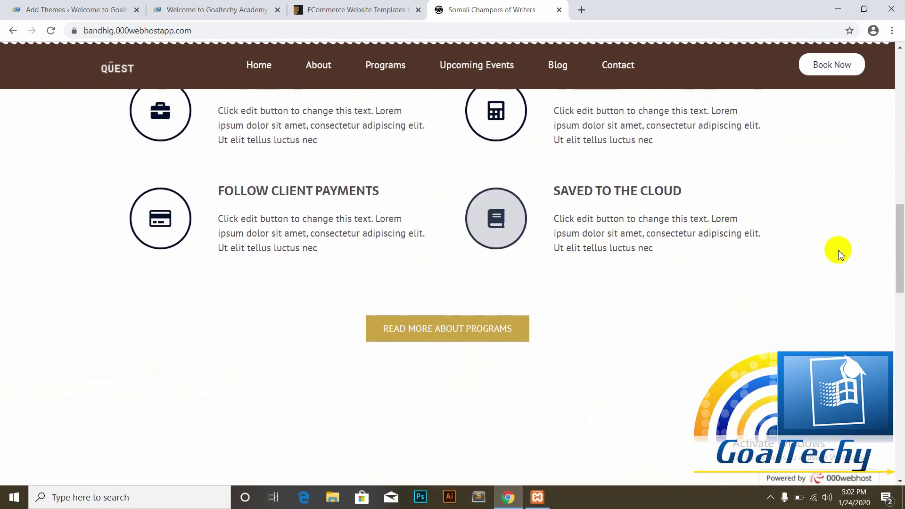
pyautogui.moveTo(901, 266); pyautogui.dragTo(900, 369)
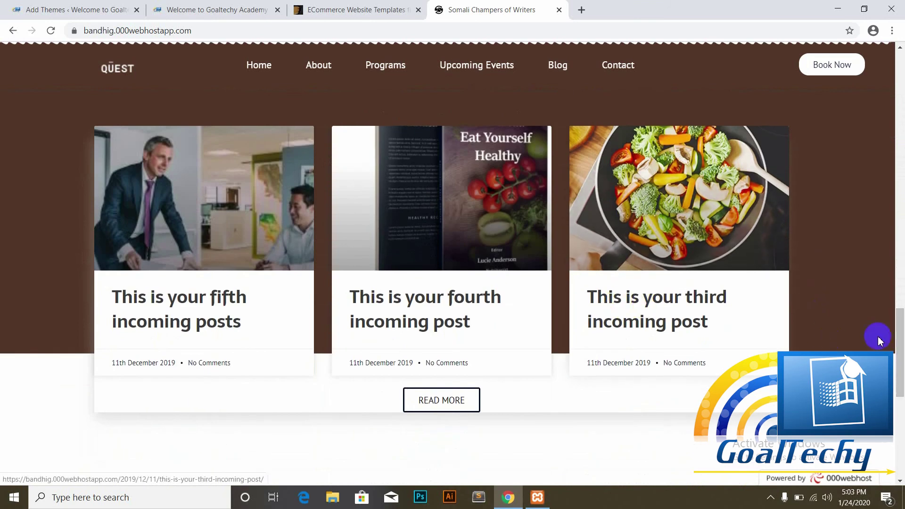
pyautogui.moveTo(898, 335); pyautogui.dragTo(896, 422)
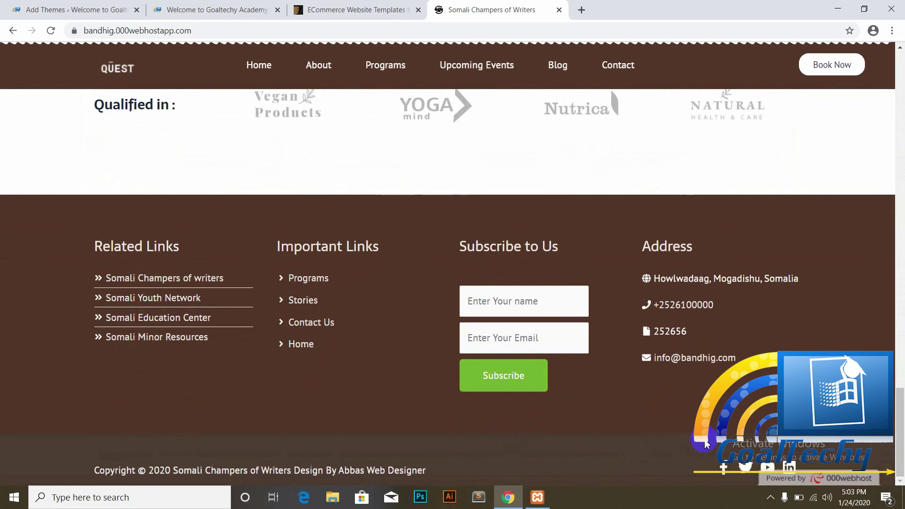
pyautogui.moveTo(900, 406); pyautogui.dragTo(896, 24)
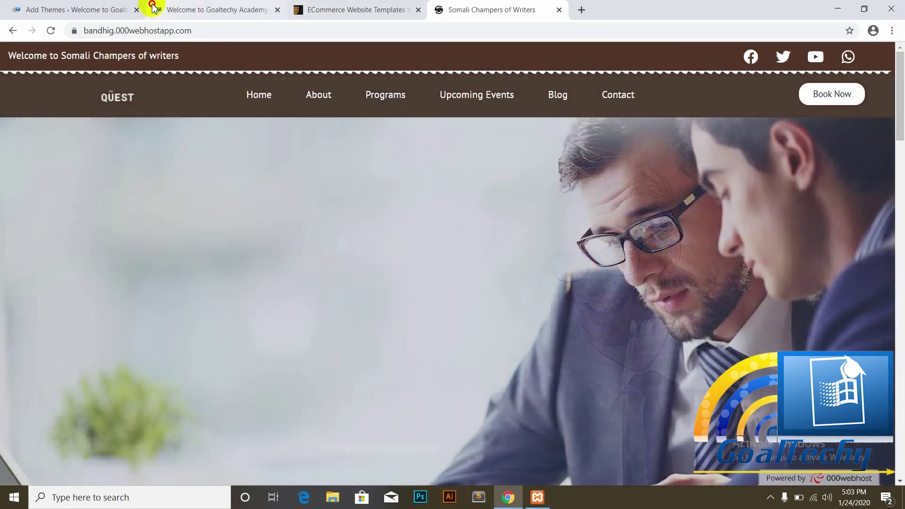
# Return to the WordPress Add Themes search results, install the Astra theme and activate it
pyautogui.click(153, 7)
pyautogui.click(84, 8)
pyautogui.moveTo(253, 293)
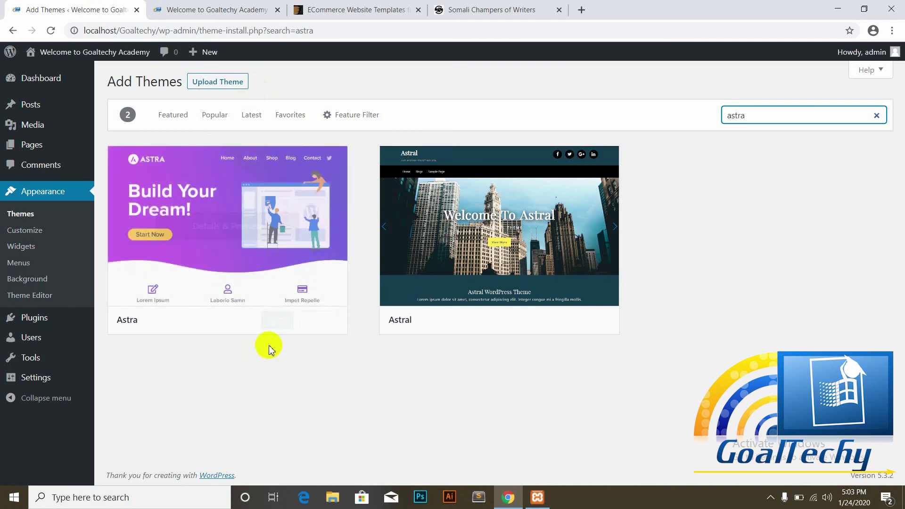
pyautogui.click(277, 321)
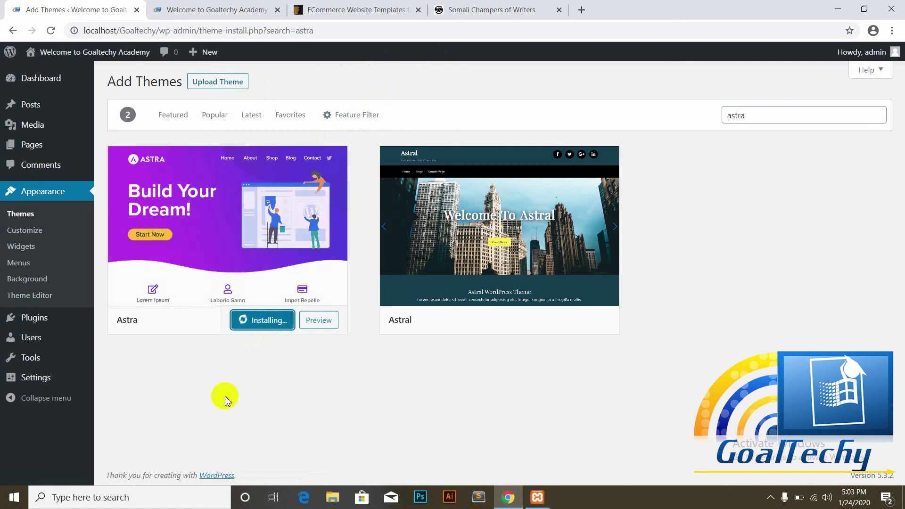
pyautogui.click(772, 500)
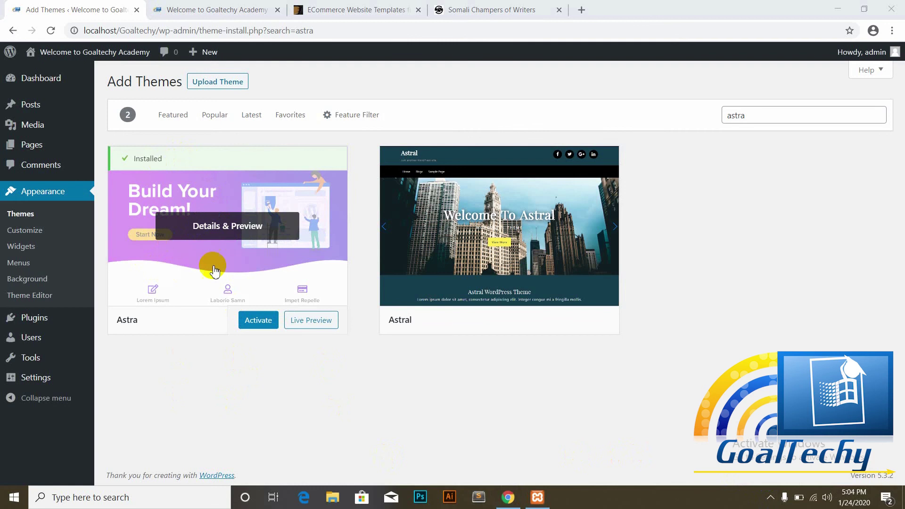
pyautogui.click(254, 324)
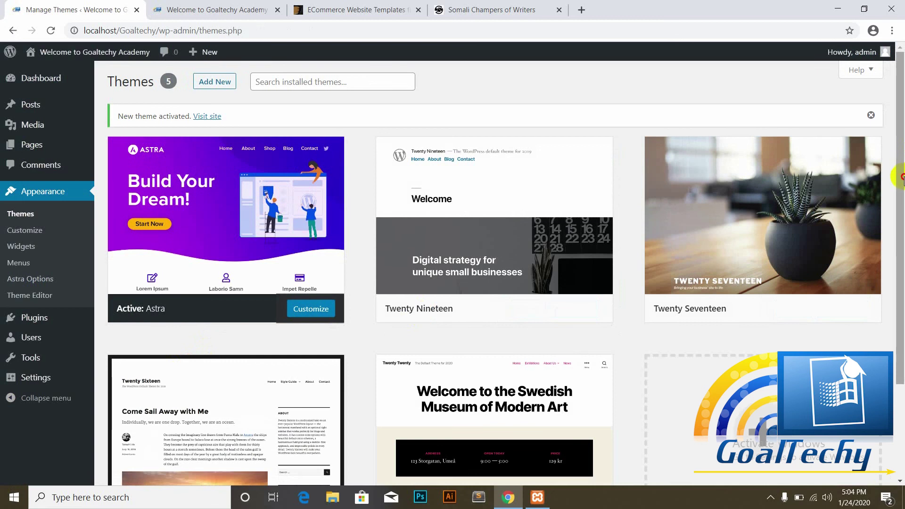
# Look through the installed themes on the Themes page and check which one is active
pyautogui.moveTo(900, 177); pyautogui.dragTo(899, 372)
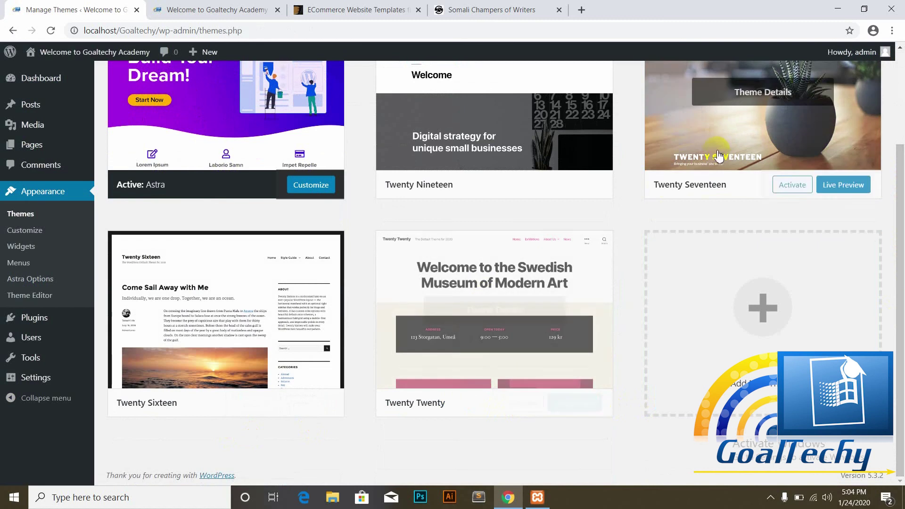
pyautogui.moveTo(898, 207); pyautogui.dragTo(901, 117)
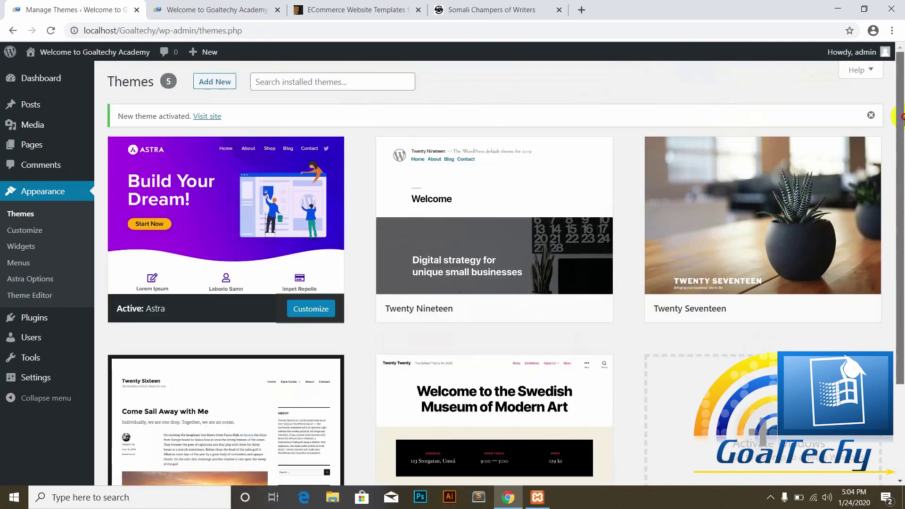
pyautogui.click(136, 312)
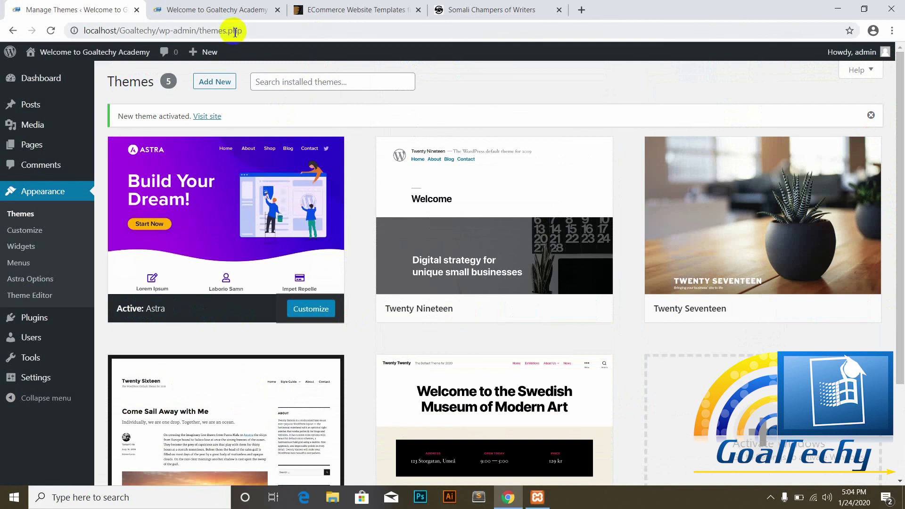
# Switch to the local Goaltechy Academy front page and reload it to show the newly activated theme
pyautogui.click(220, 8)
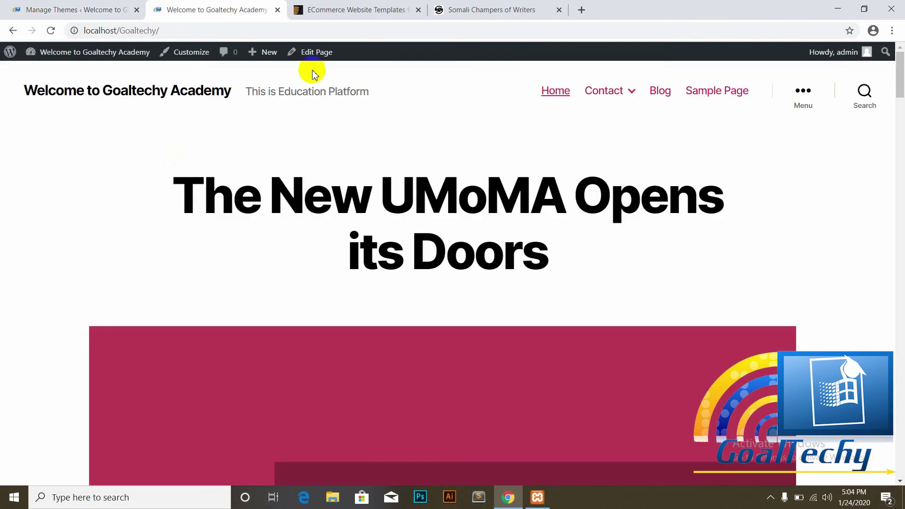
pyautogui.click(280, 203)
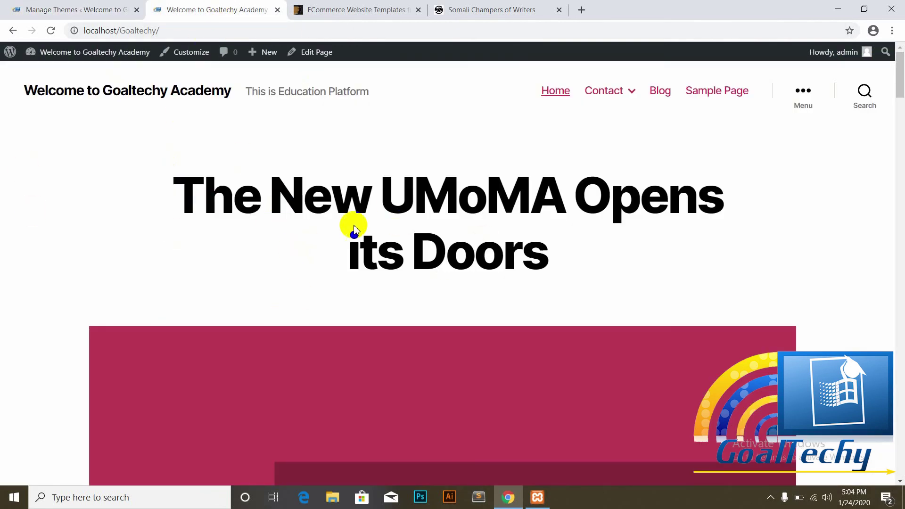
pyautogui.click(360, 198)
pyautogui.click(389, 181)
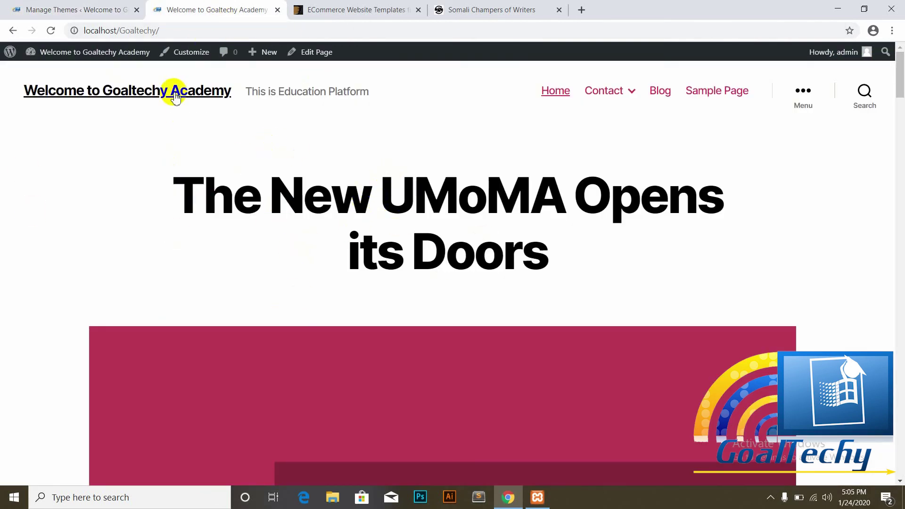
pyautogui.click(145, 92)
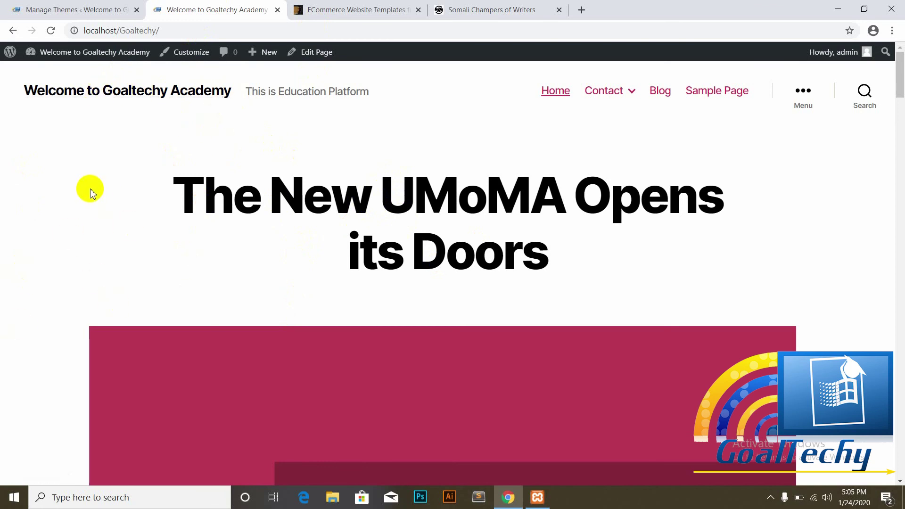
pyautogui.click(50, 31)
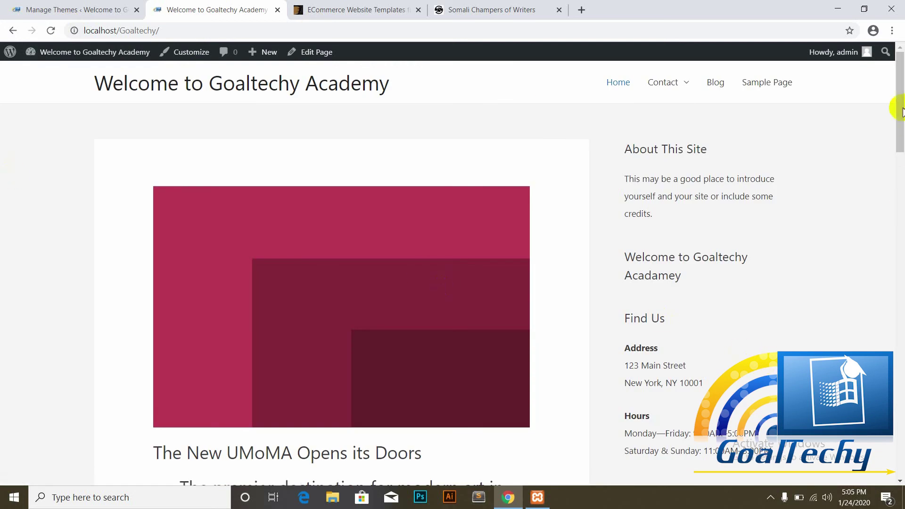
# Look through the Goaltechy Academy home page in the Astra theme, from the header menu and sidebar to the footer
pyautogui.moveTo(899, 91); pyautogui.dragTo(901, 471)
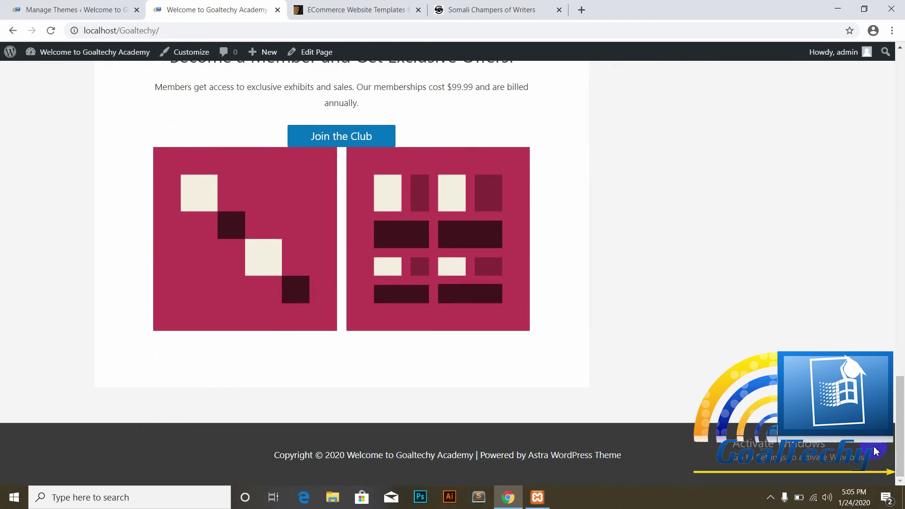
pyautogui.moveTo(900, 444); pyautogui.dragTo(901, 96)
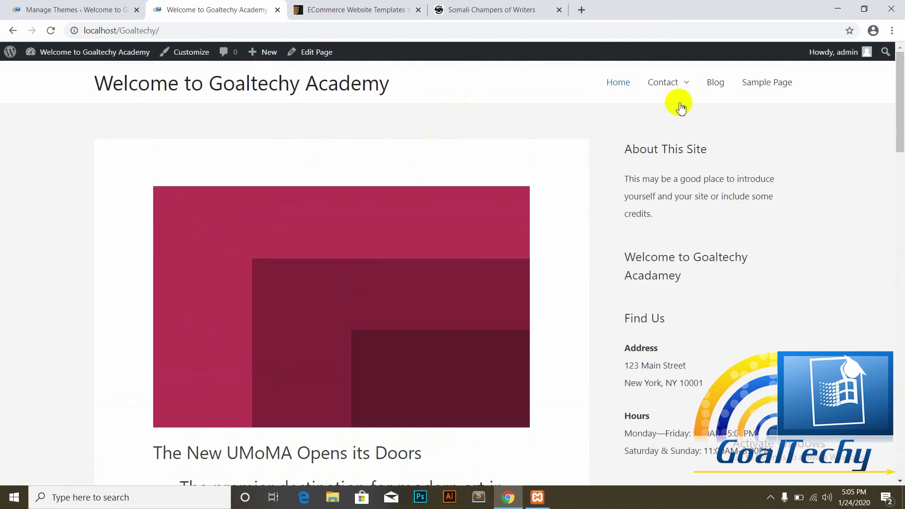
pyautogui.moveTo(899, 146); pyautogui.dragTo(900, 124)
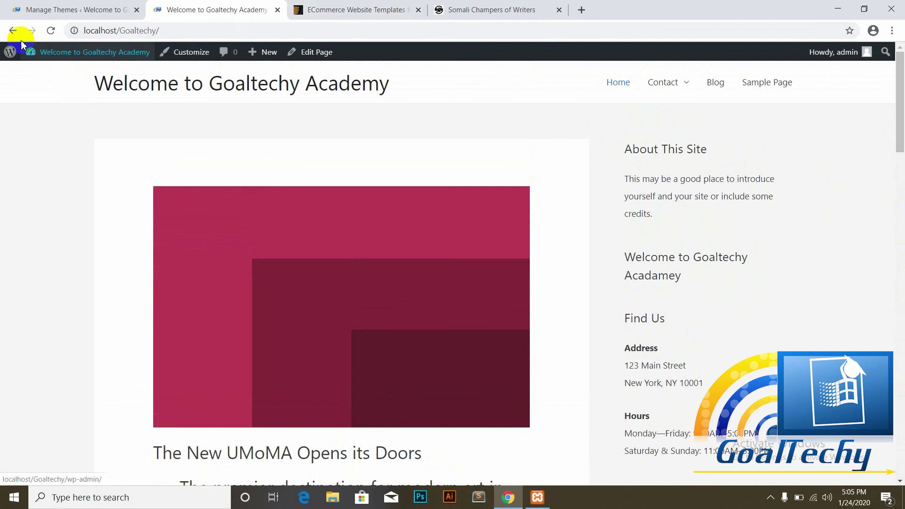
pyautogui.click(618, 84)
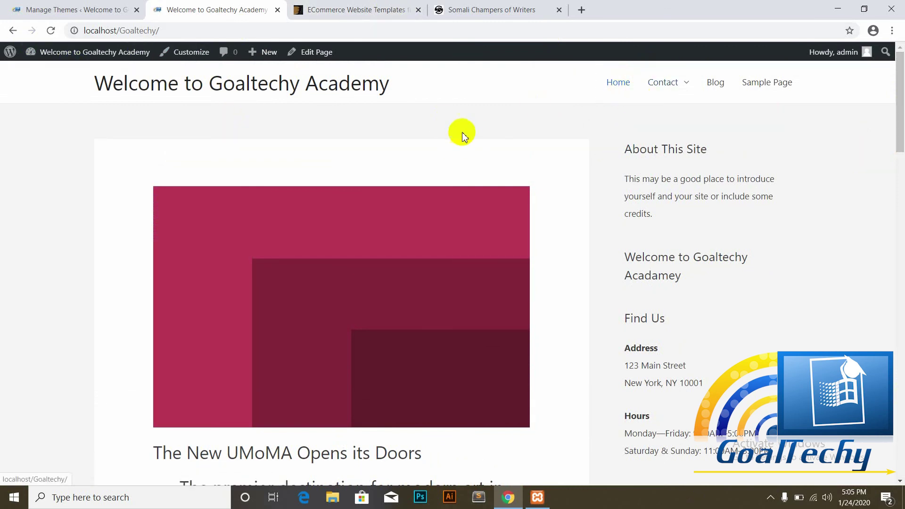
pyautogui.moveTo(900, 109); pyautogui.dragTo(901, 148)
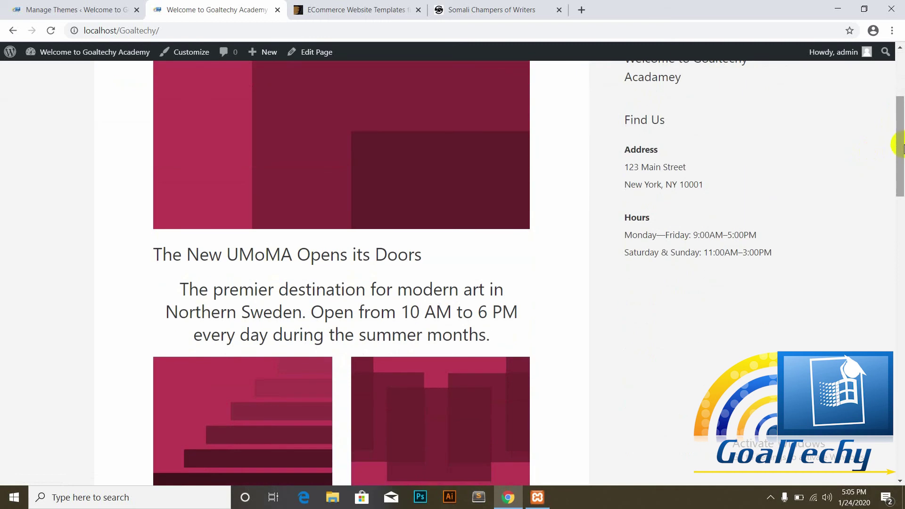
pyautogui.moveTo(901, 149); pyautogui.dragTo(895, 61)
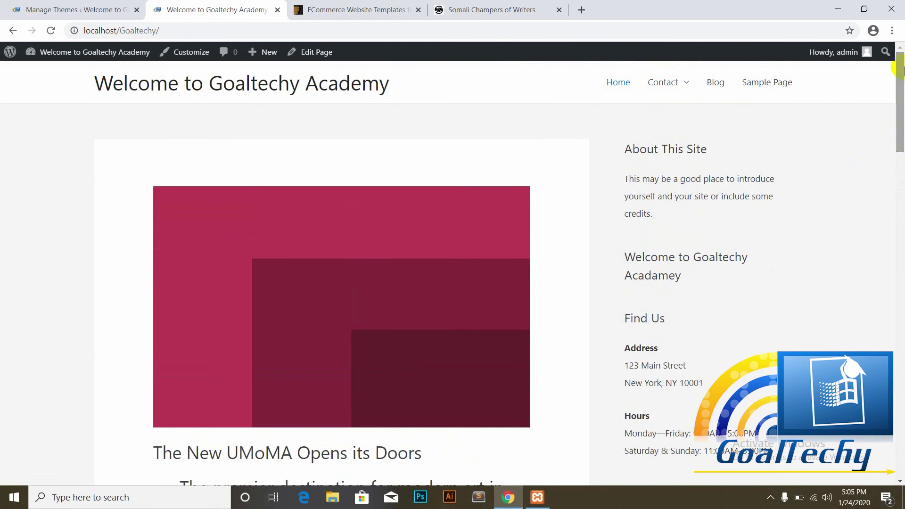
pyautogui.click(445, 54)
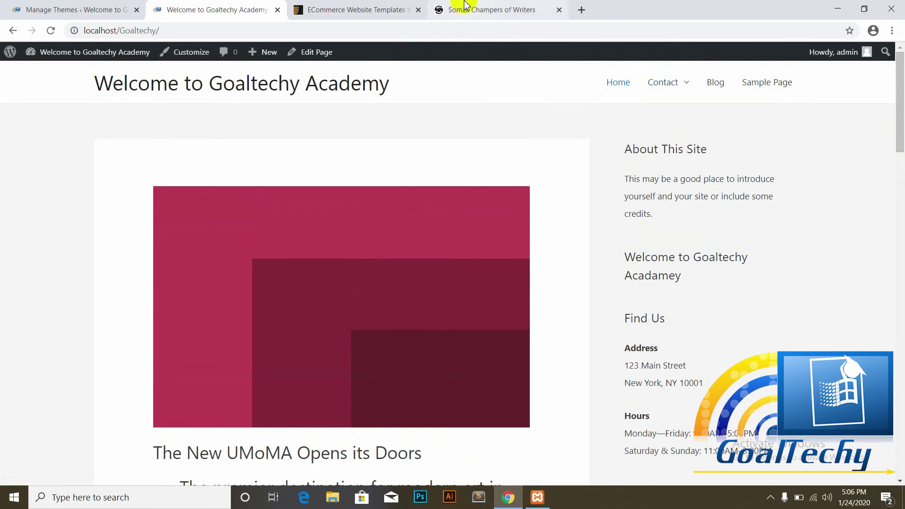
pyautogui.click(839, 8)
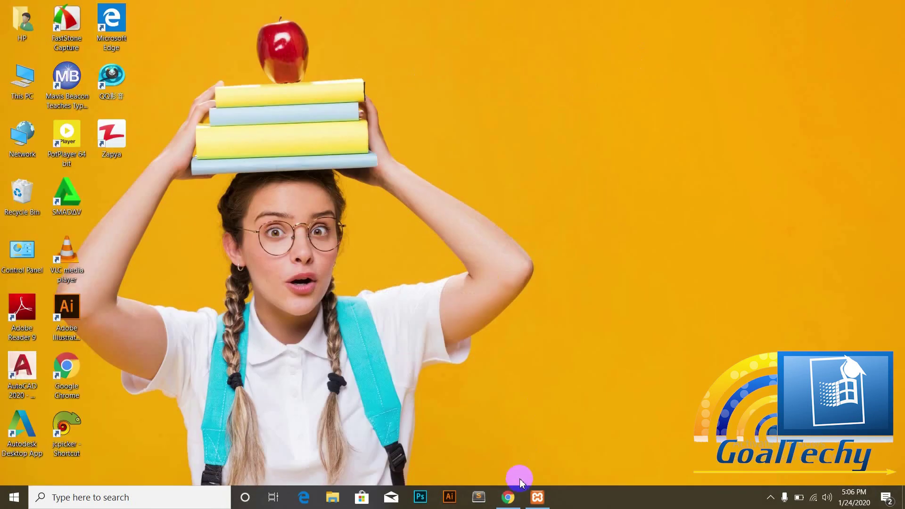
pyautogui.click(495, 502)
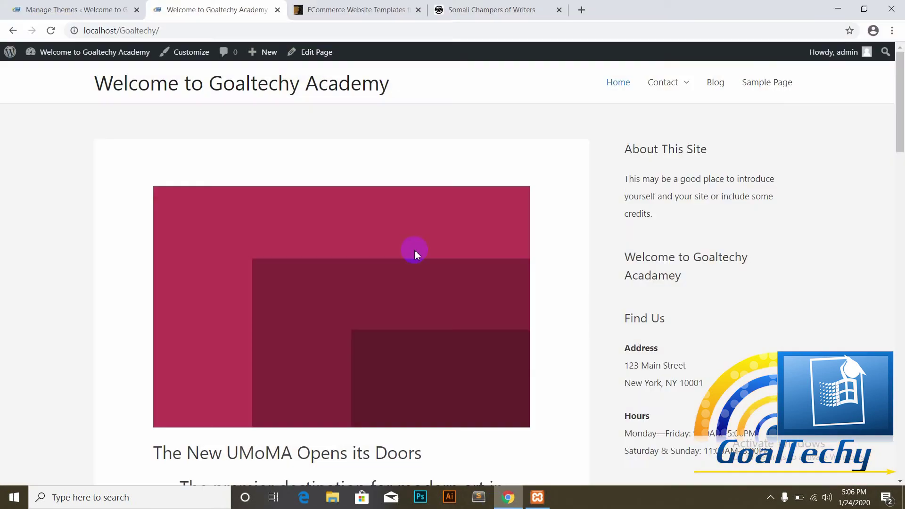
pyautogui.click(49, 6)
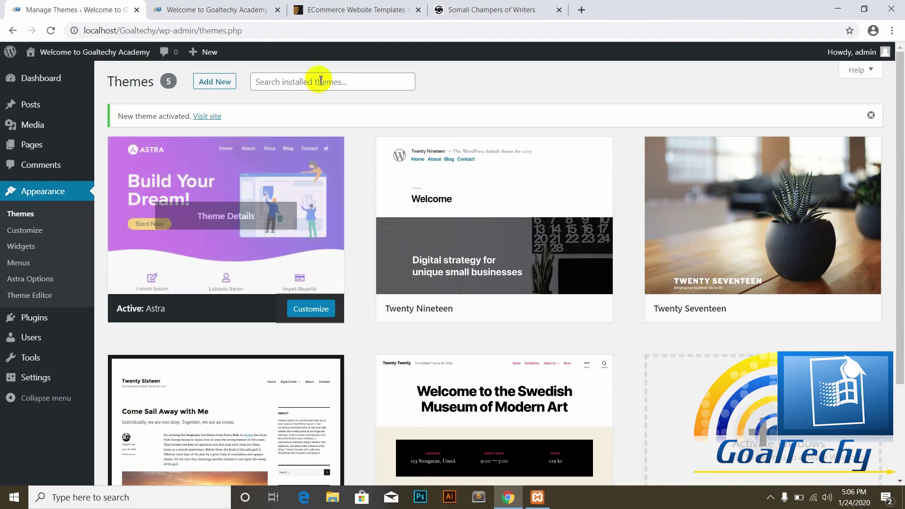
pyautogui.moveTo(49, 144)
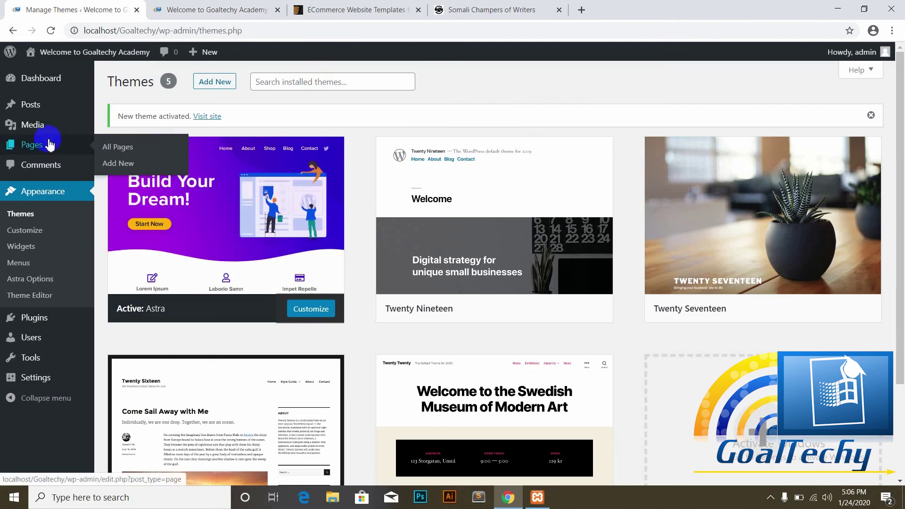
pyautogui.click(224, 8)
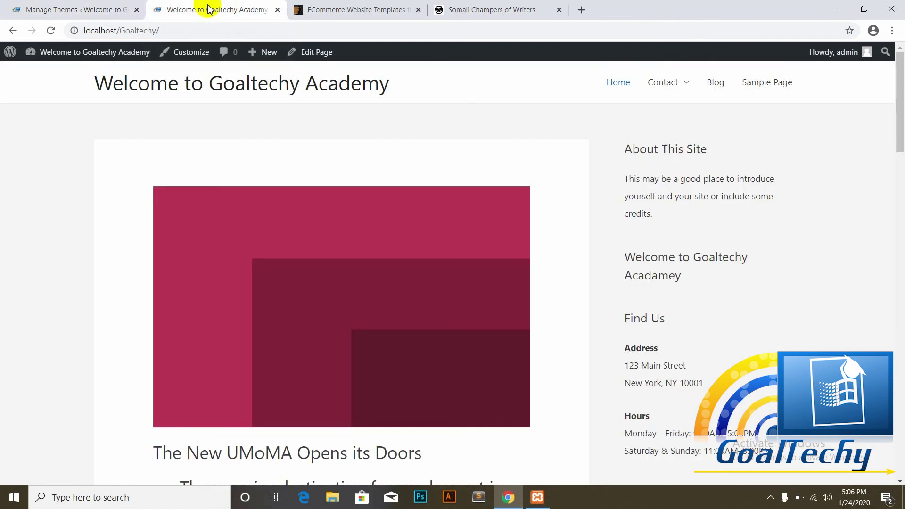
pyautogui.click(63, 9)
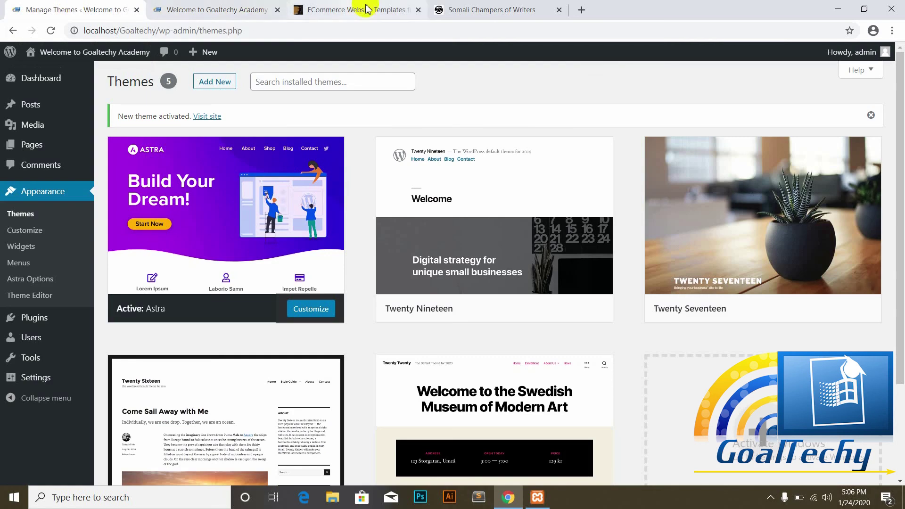
pyautogui.click(198, 7)
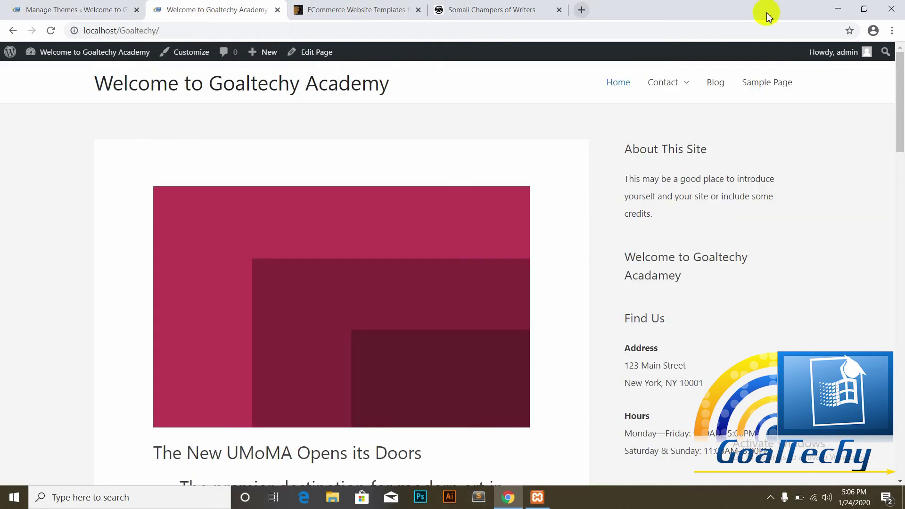
pyautogui.click(847, 4)
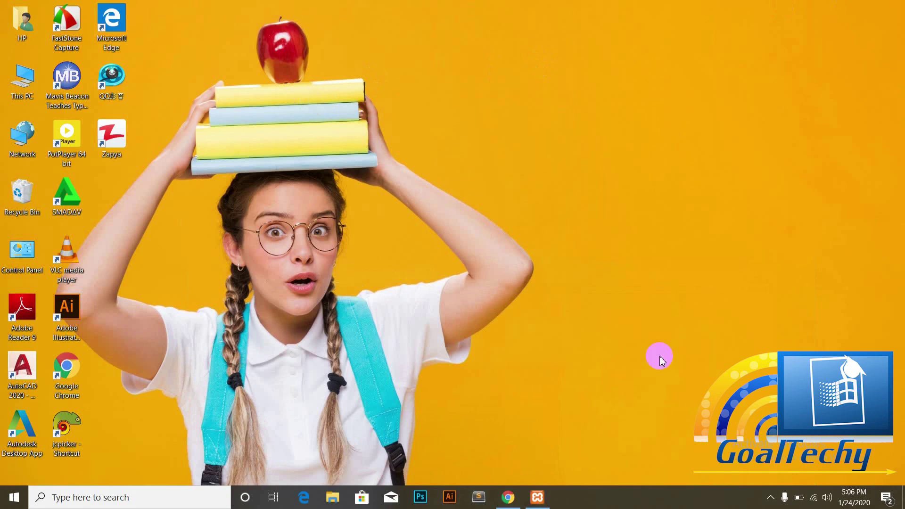
pyautogui.click(770, 498)
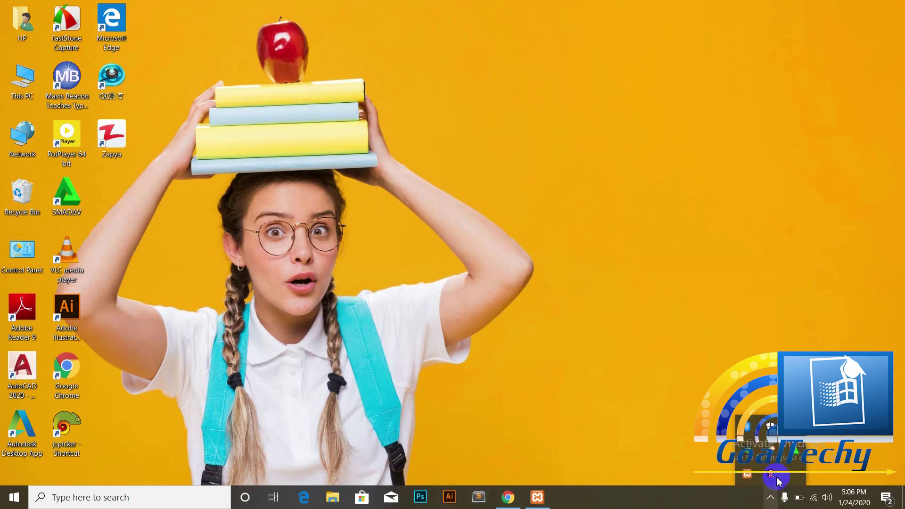